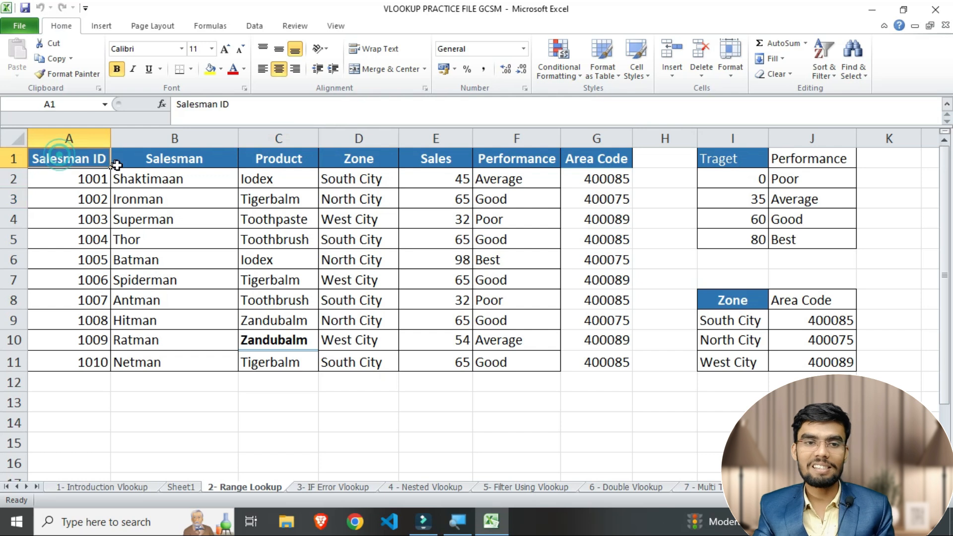
Review the sales table's column headings from Salesman through Area Code.
{"action": "left_click", "coordinate": [165, 158]}
{"action": "left_click", "coordinate": [295, 159]}
{"action": "left_click", "coordinate": [353, 157]}
{"action": "left_click", "coordinate": [440, 158]}
{"action": "left_click", "coordinate": [517, 157]}
{"action": "left_click", "coordinate": [594, 159]}
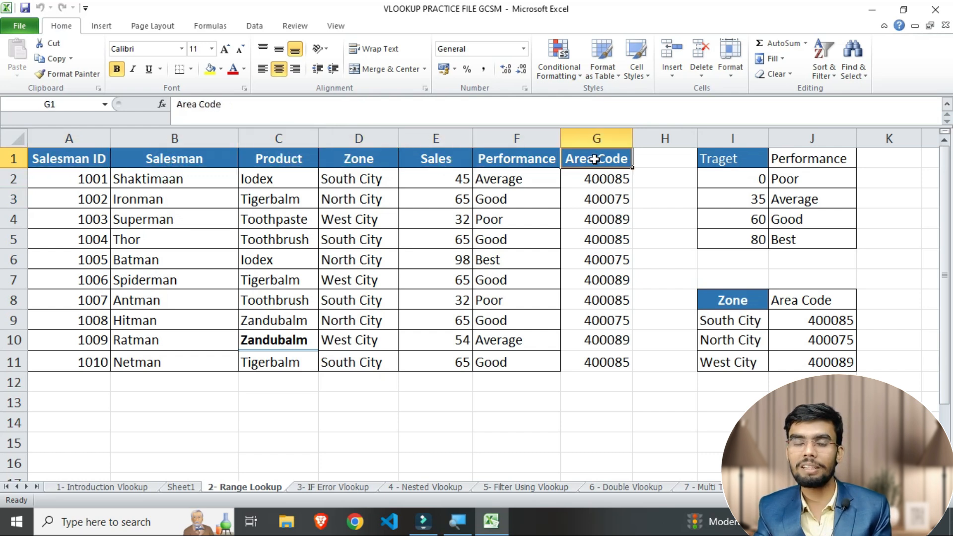
{"action": "left_click", "coordinate": [595, 159]}
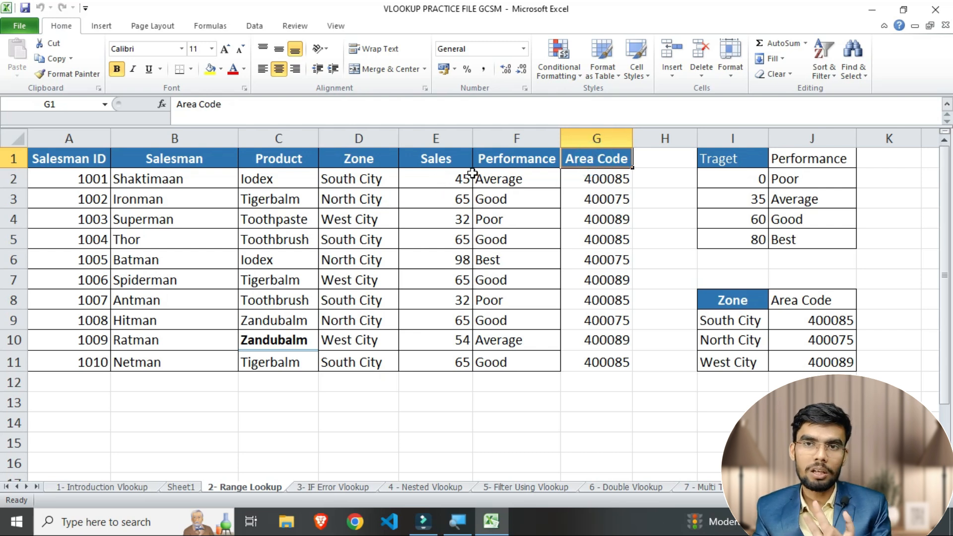
Clear the existing Performance and Area Code results in F2:G11, leaving the headings in place.
{"action": "left_click_drag", "start_coordinate": [484, 178], "coordinate": [593, 353]}
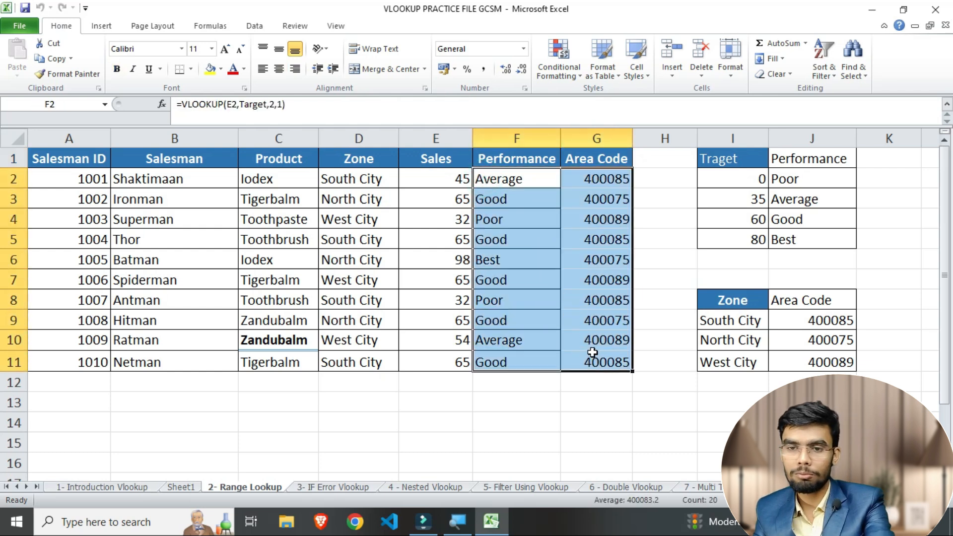
{"action": "key", "text": "Delete"}
{"action": "left_click", "coordinate": [544, 188]}
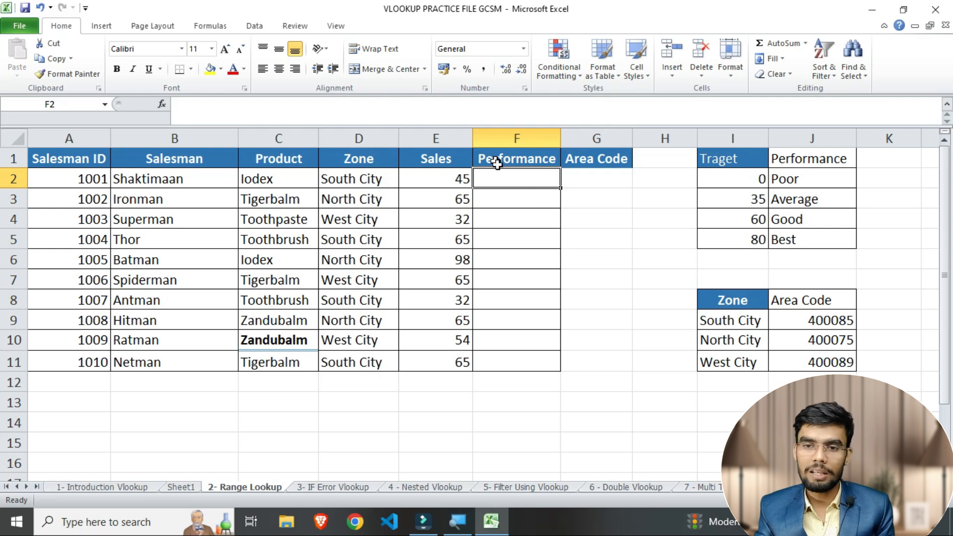
Apply All Borders to the Performance and Area Code columns in F1:G11.
{"action": "left_click_drag", "start_coordinate": [497, 157], "coordinate": [617, 359]}
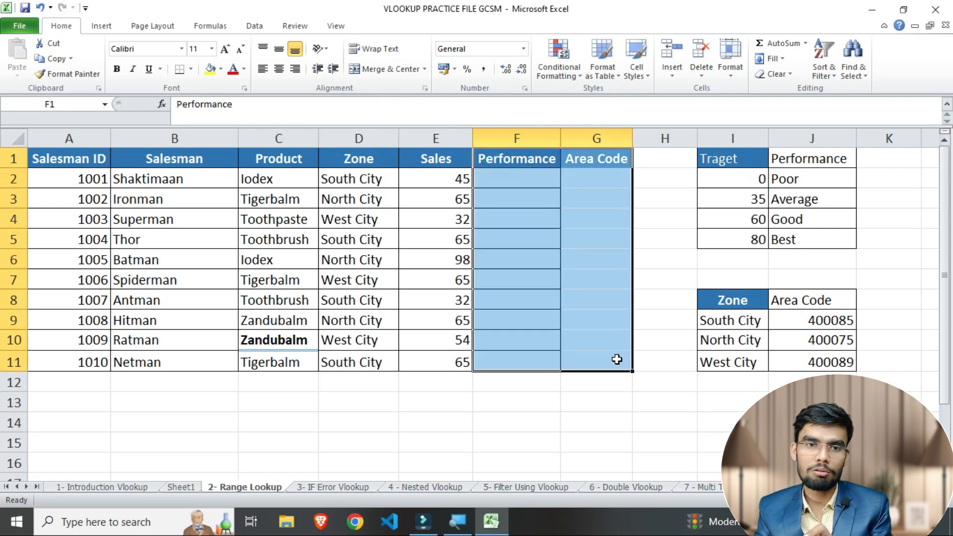
{"action": "left_click", "coordinate": [191, 70]}
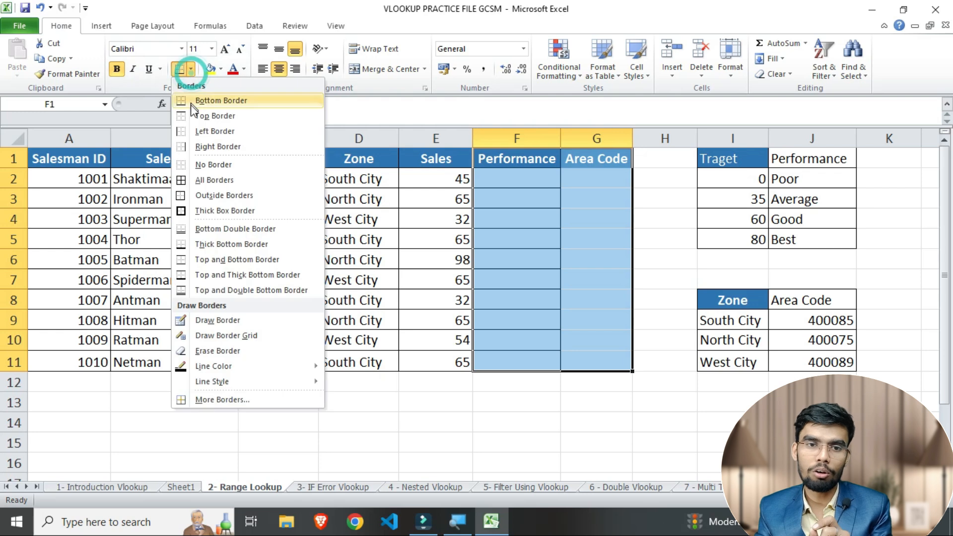
{"action": "left_click", "coordinate": [190, 180]}
{"action": "left_click", "coordinate": [516, 238]}
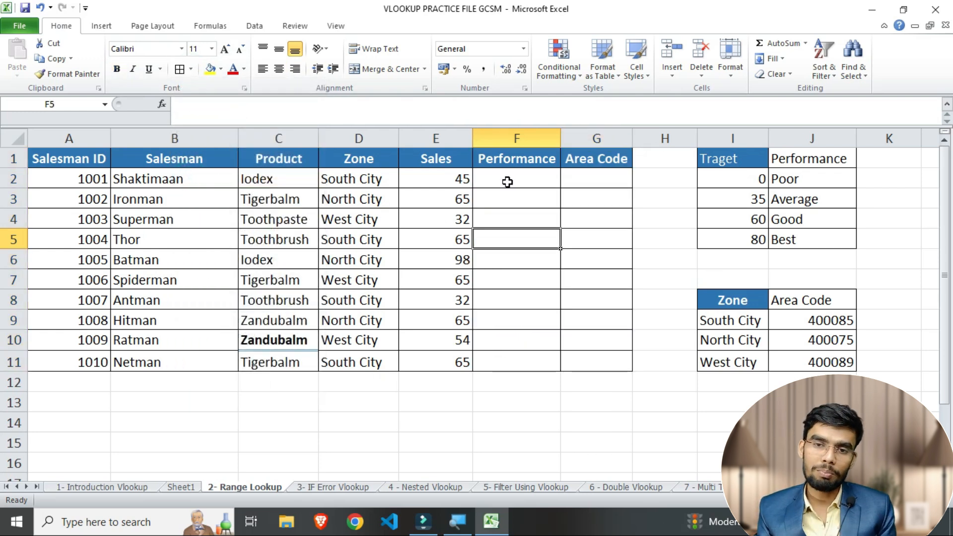
Examine the first salesman's record across ID, name, product, zone, sales and the Performance cell.
{"action": "left_click", "coordinate": [77, 179]}
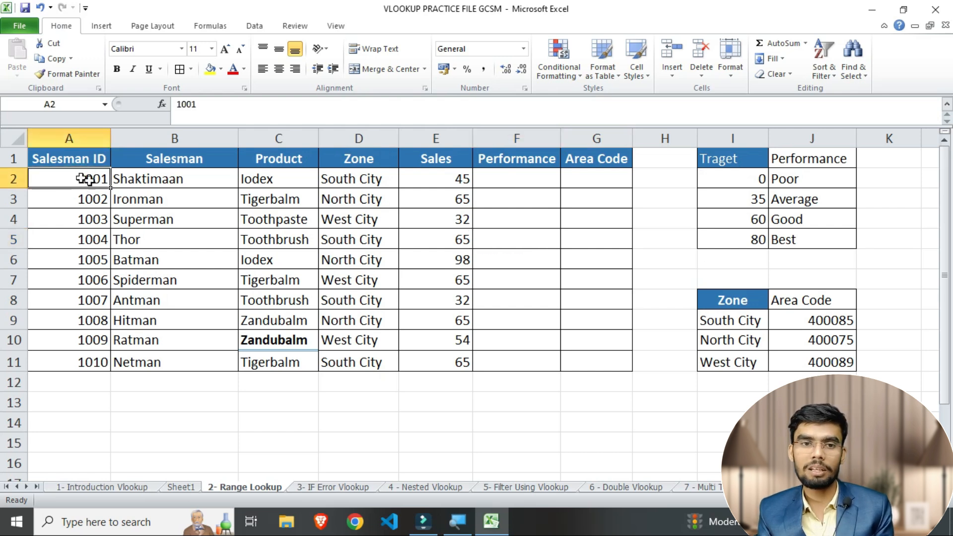
{"action": "left_click", "coordinate": [207, 179]}
{"action": "left_click", "coordinate": [268, 178]}
{"action": "left_click", "coordinate": [353, 177]}
{"action": "left_click", "coordinate": [354, 177]}
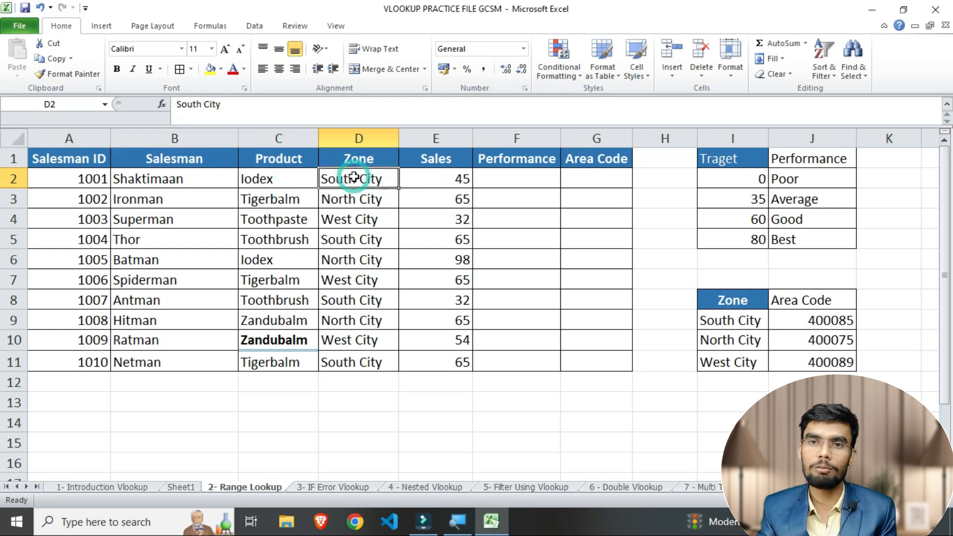
{"action": "left_click", "coordinate": [85, 176]}
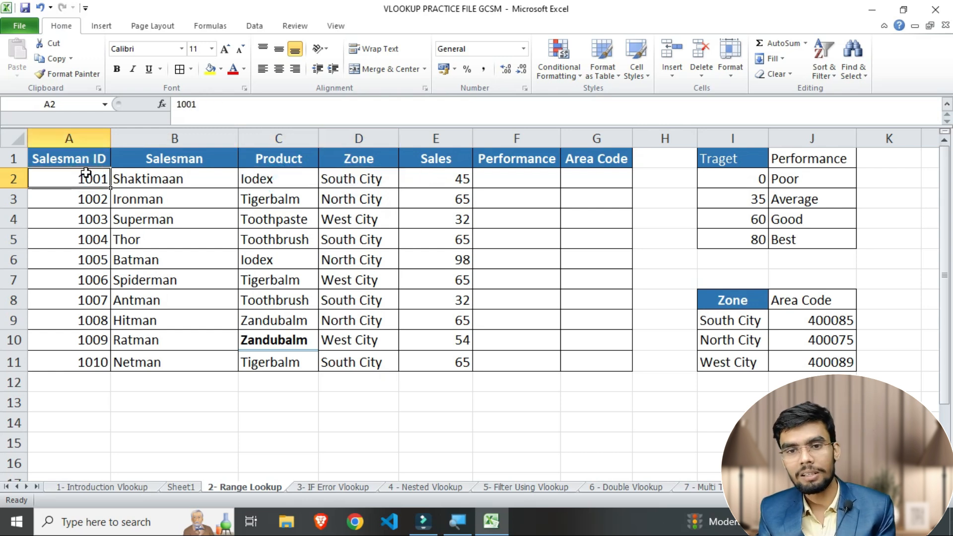
{"action": "left_click", "coordinate": [430, 185]}
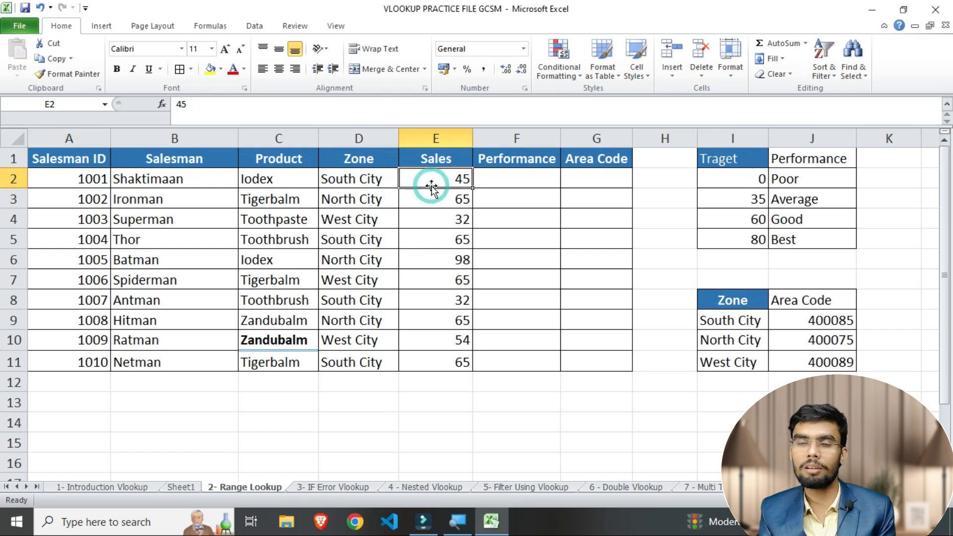
{"action": "left_click", "coordinate": [516, 179]}
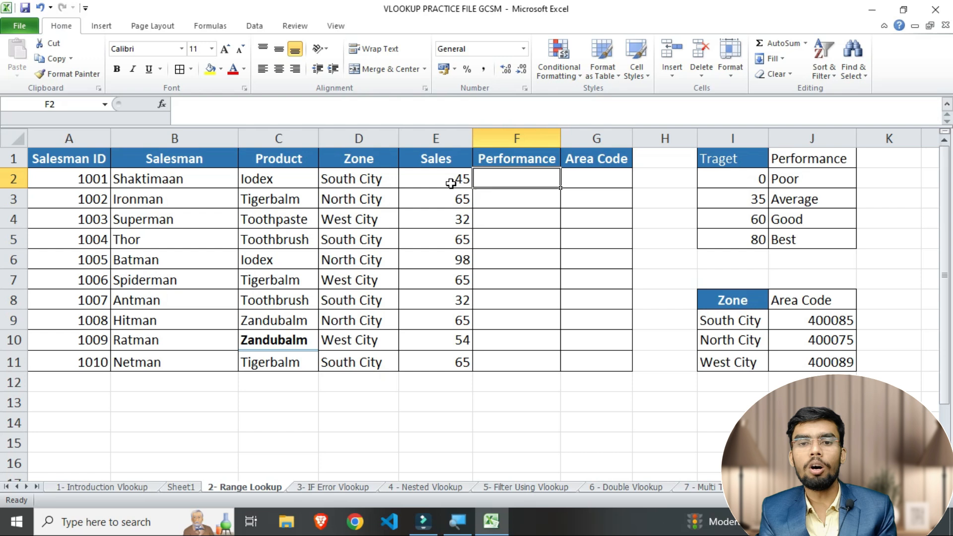
Examine several salesmen's sales figures against the target and performance table in I1:J5.
{"action": "left_click", "coordinate": [89, 174]}
{"action": "left_click", "coordinate": [128, 256]}
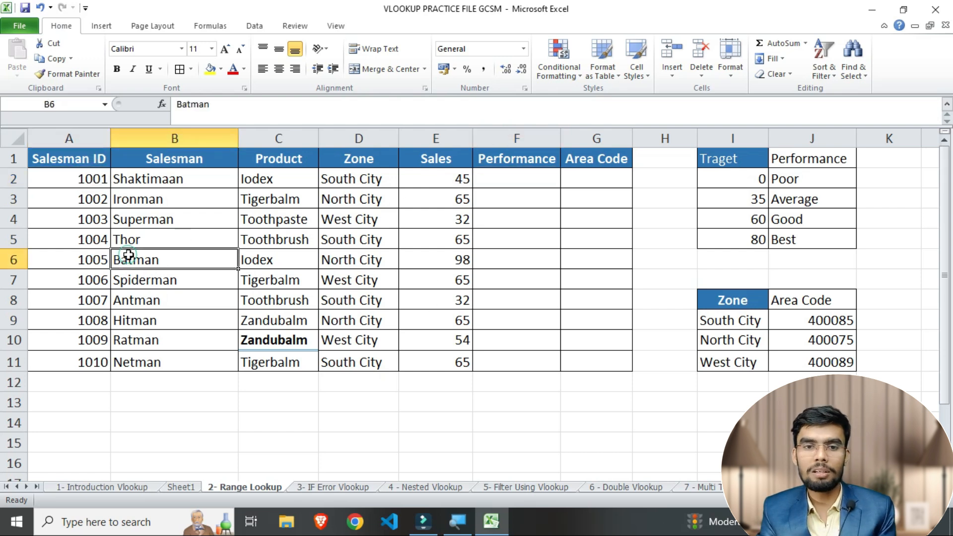
{"action": "left_click", "coordinate": [142, 304]}
{"action": "left_click", "coordinate": [416, 312]}
{"action": "left_click", "coordinate": [431, 300]}
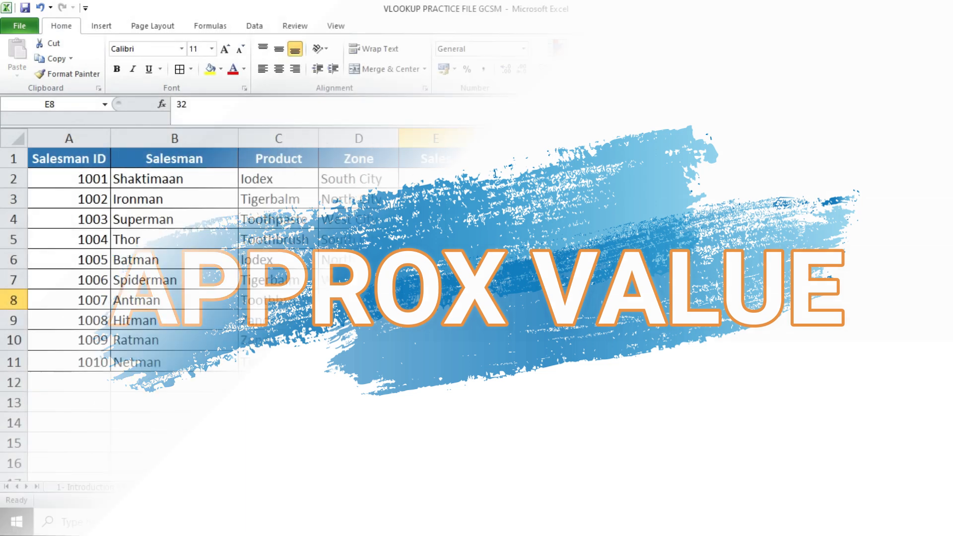
{"action": "left_click", "coordinate": [461, 179]}
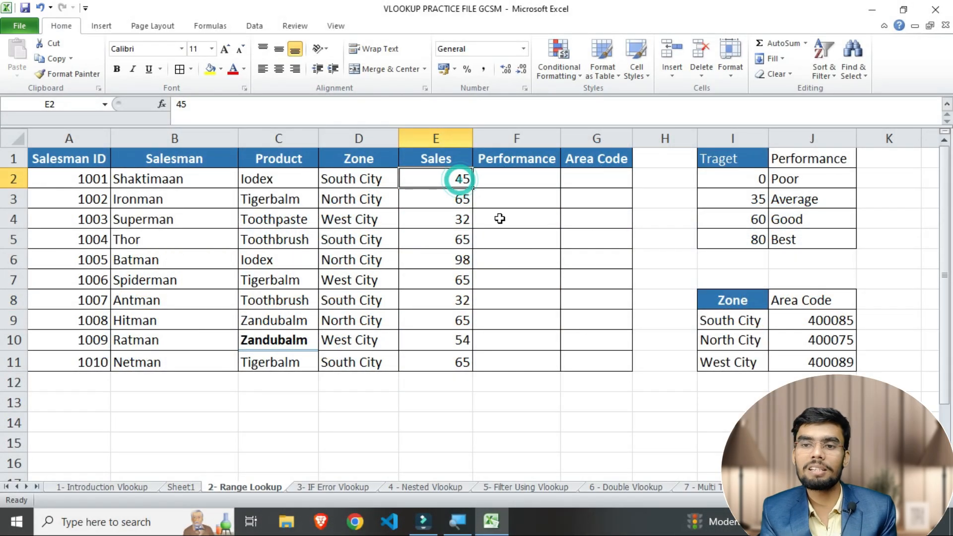
{"action": "left_click_drag", "start_coordinate": [730, 160], "coordinate": [813, 237]}
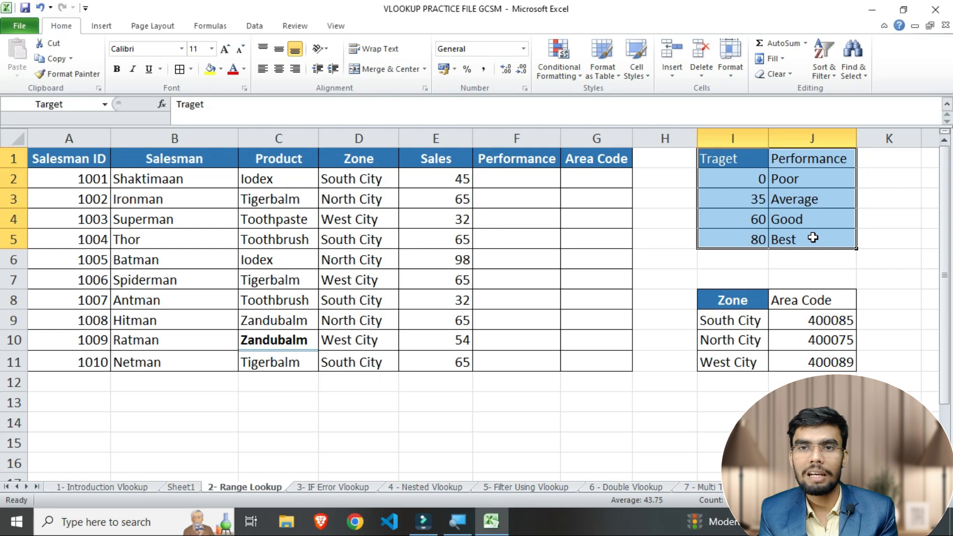
{"action": "left_click", "coordinate": [511, 179]}
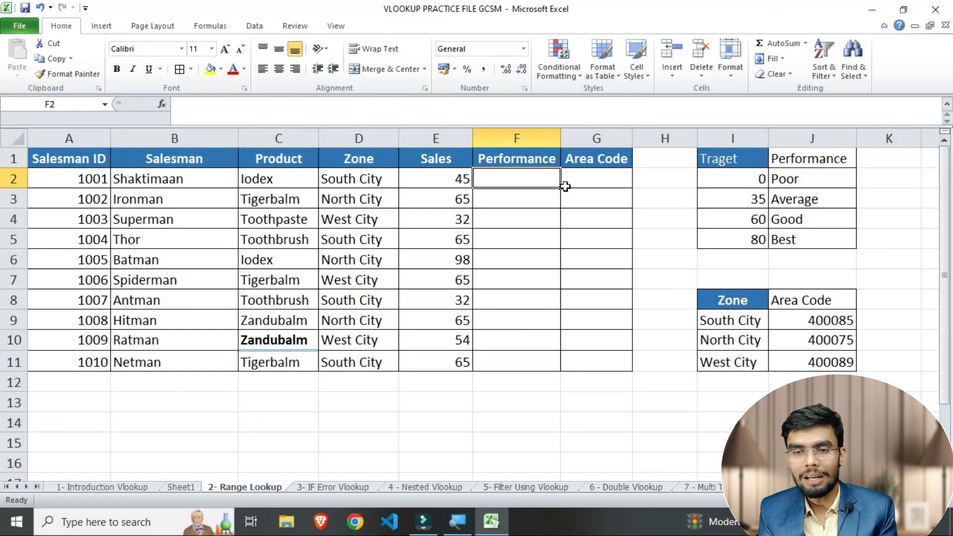
Examine the Zone entries in D2:D11 alongside the Area Code cells that depend on them.
{"action": "left_click", "coordinate": [587, 178]}
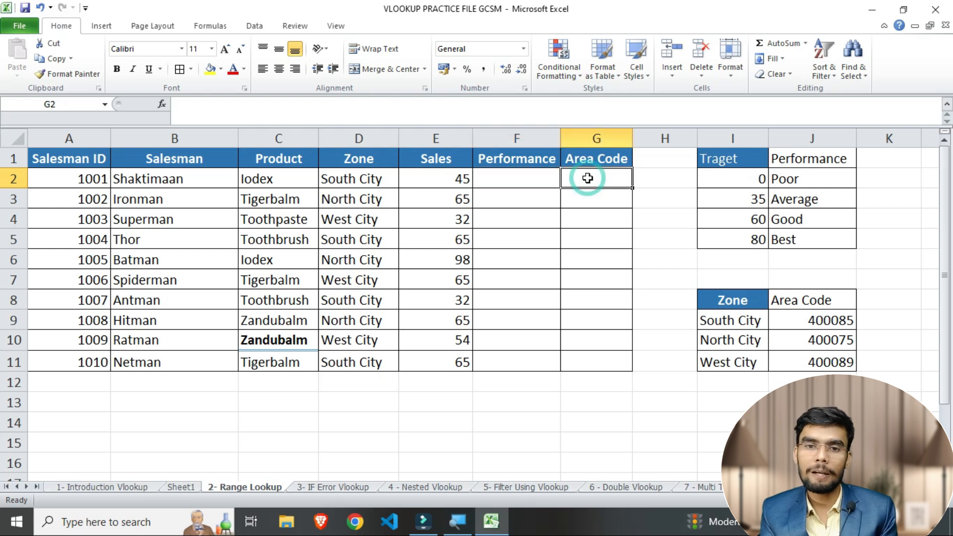
{"action": "left_click", "coordinate": [355, 180]}
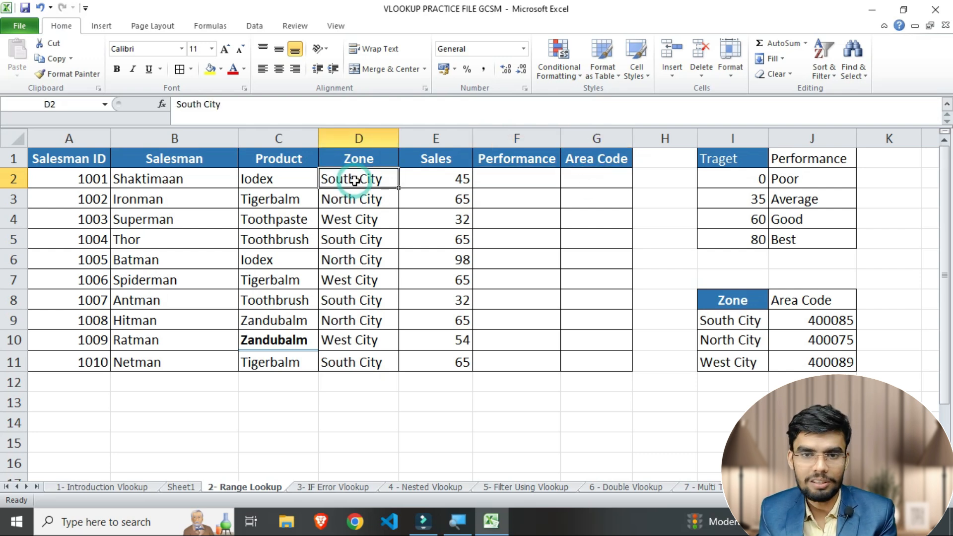
{"action": "left_click", "coordinate": [355, 199]}
{"action": "left_click", "coordinate": [358, 221]}
{"action": "left_click", "coordinate": [366, 180]}
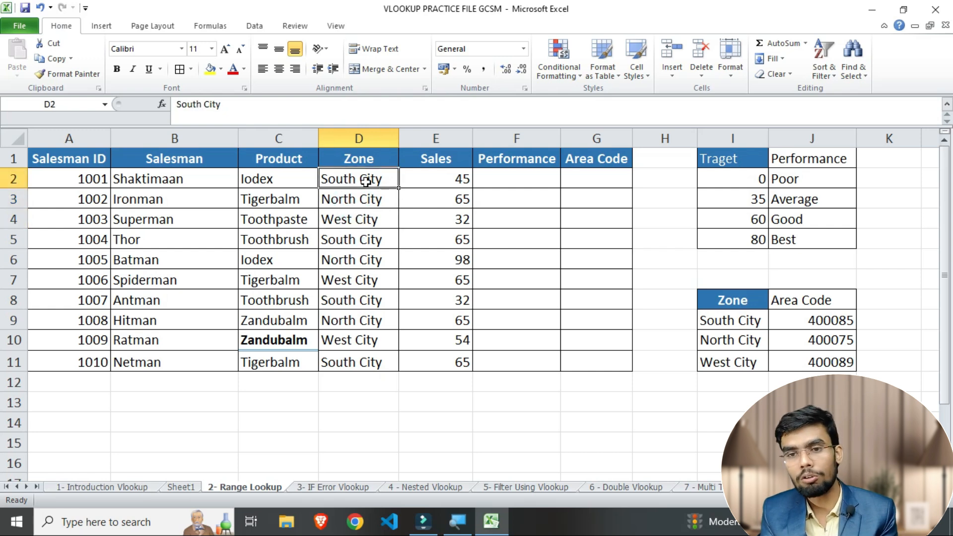
{"action": "left_click", "coordinate": [611, 177]}
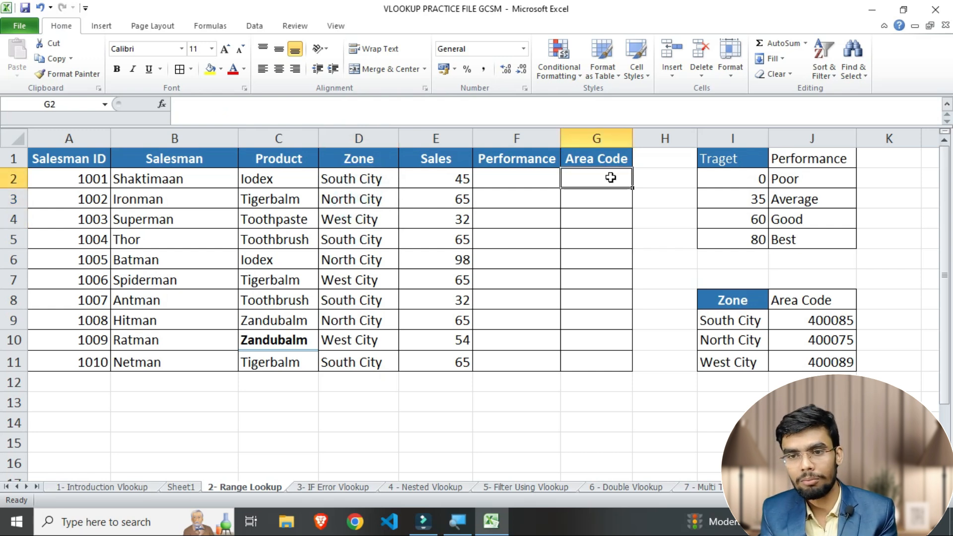
{"action": "left_click", "coordinate": [592, 199]}
{"action": "left_click", "coordinate": [590, 218]}
{"action": "left_click", "coordinate": [590, 217]}
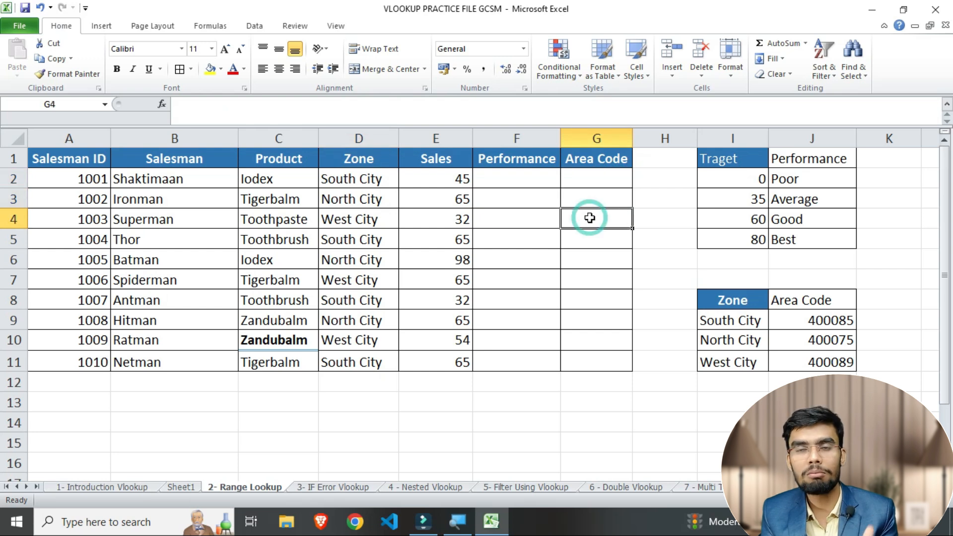
{"action": "left_click_drag", "start_coordinate": [350, 179], "coordinate": [352, 362]}
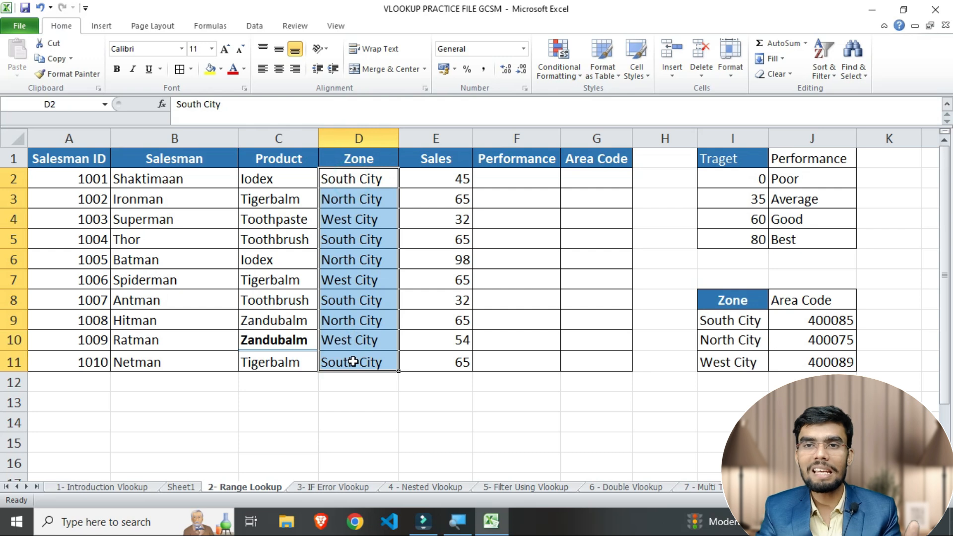
{"action": "left_click", "coordinate": [583, 183]}
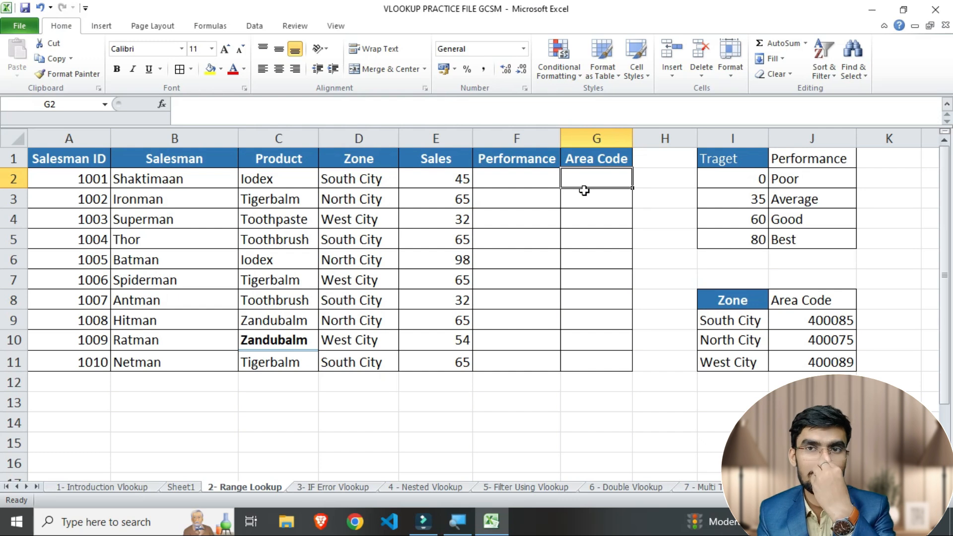
Examine the target thresholds and their performance ratings in the lookup table I1:J5.
{"action": "left_click", "coordinate": [529, 175]}
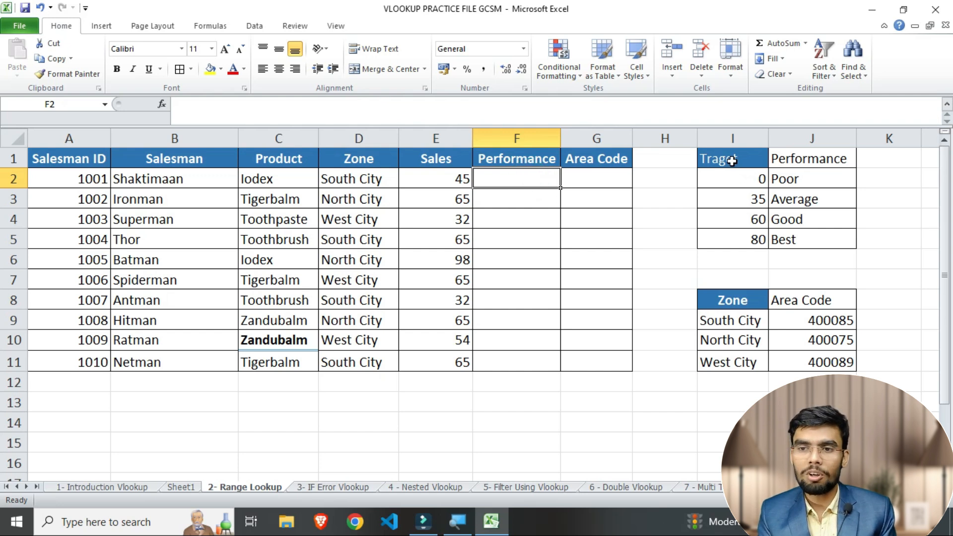
{"action": "left_click", "coordinate": [743, 181]}
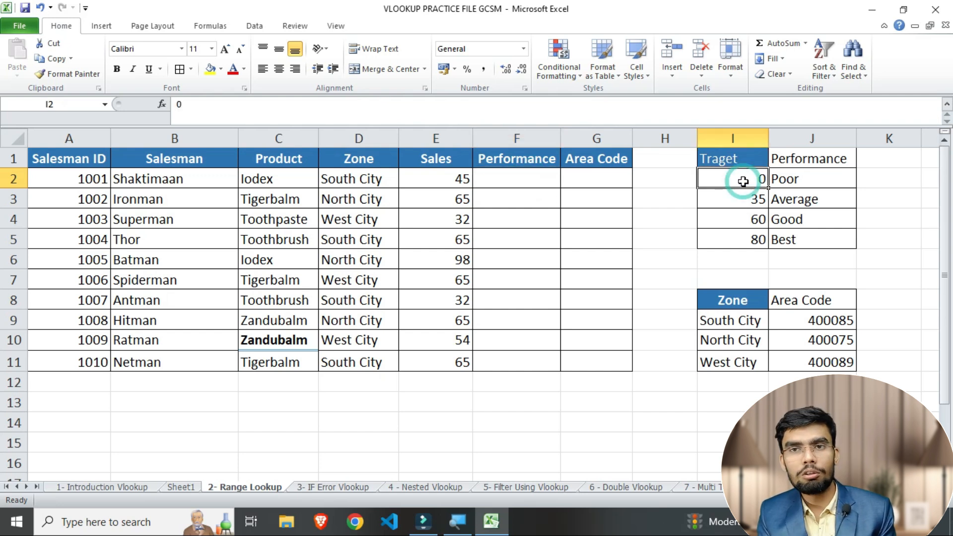
{"action": "left_click", "coordinate": [734, 196]}
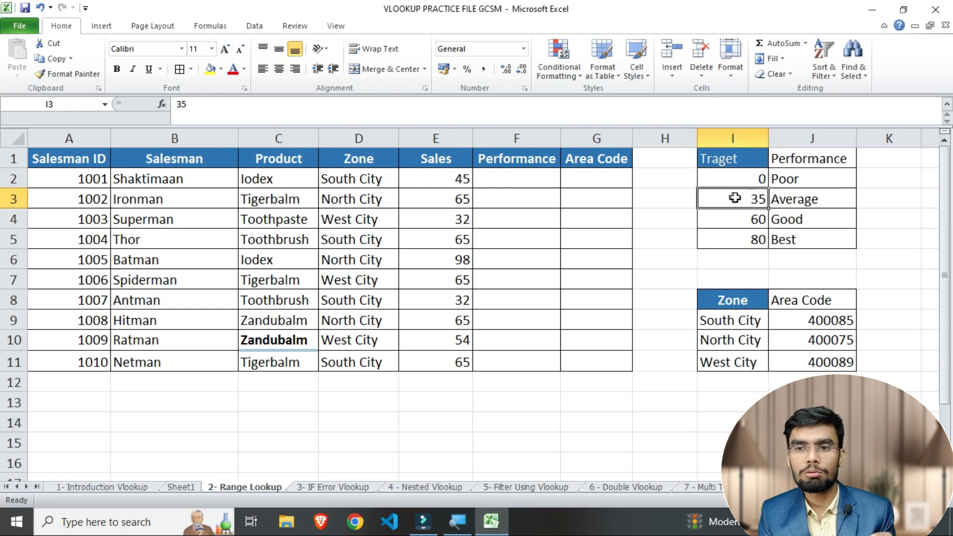
{"action": "left_click", "coordinate": [804, 204]}
{"action": "left_click", "coordinate": [758, 219]}
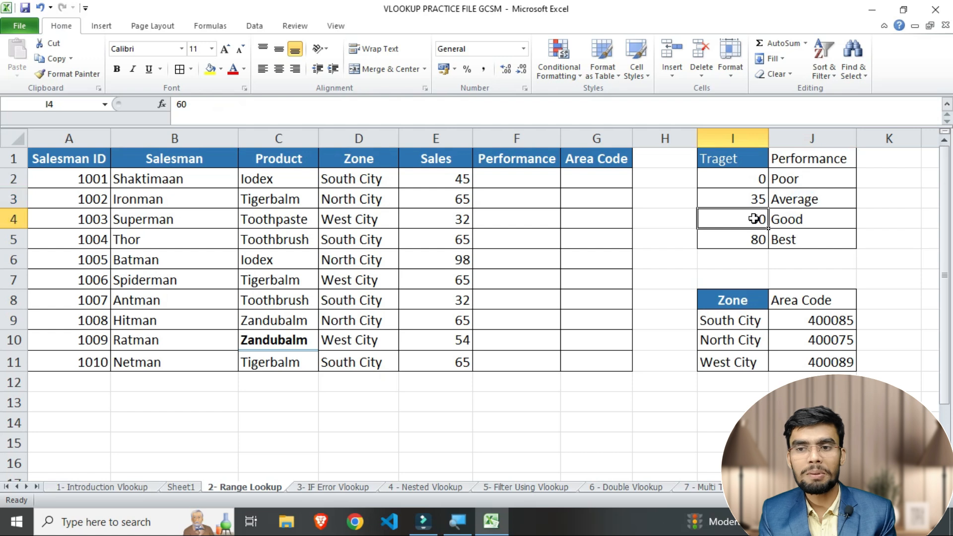
{"action": "left_click", "coordinate": [751, 237]}
{"action": "left_click", "coordinate": [815, 235]}
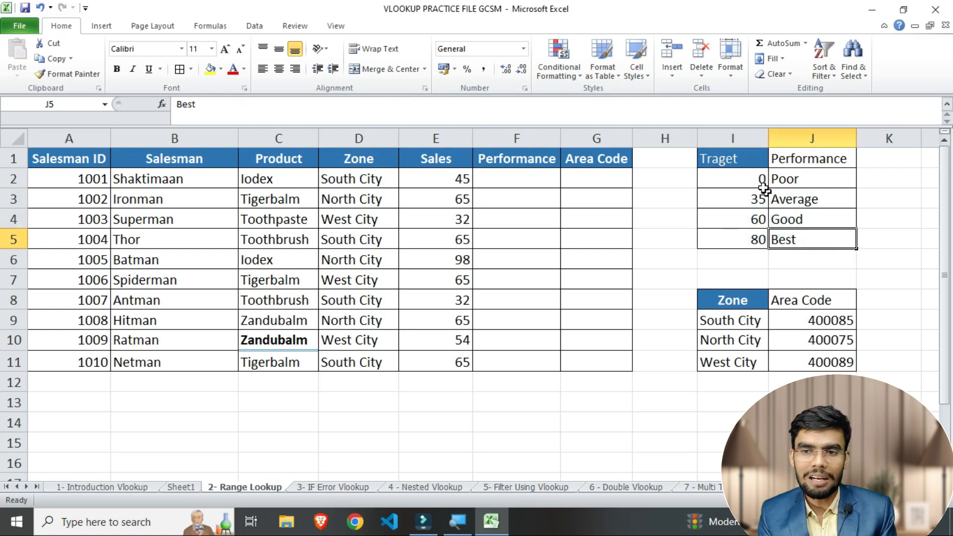
{"action": "left_click_drag", "start_coordinate": [744, 163], "coordinate": [809, 238]}
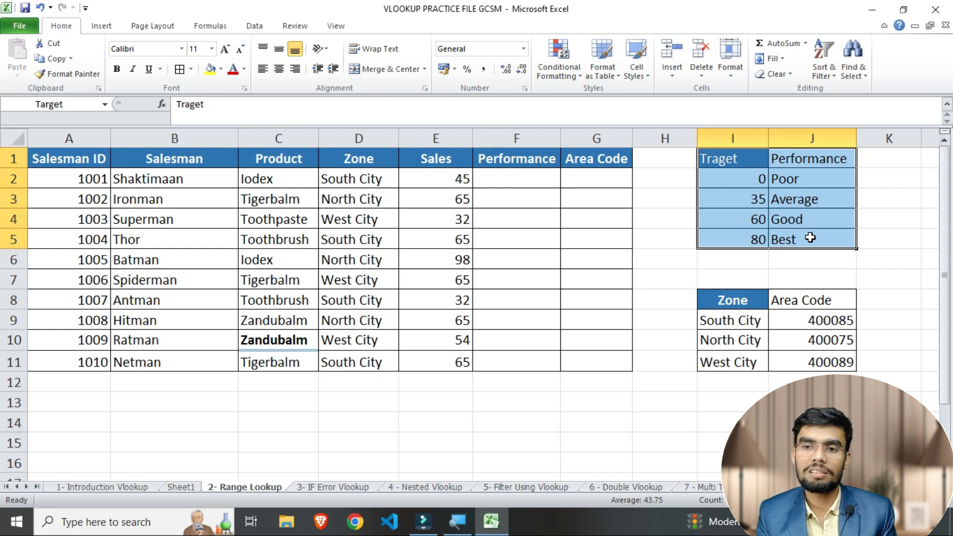
{"action": "left_click", "coordinate": [530, 176]}
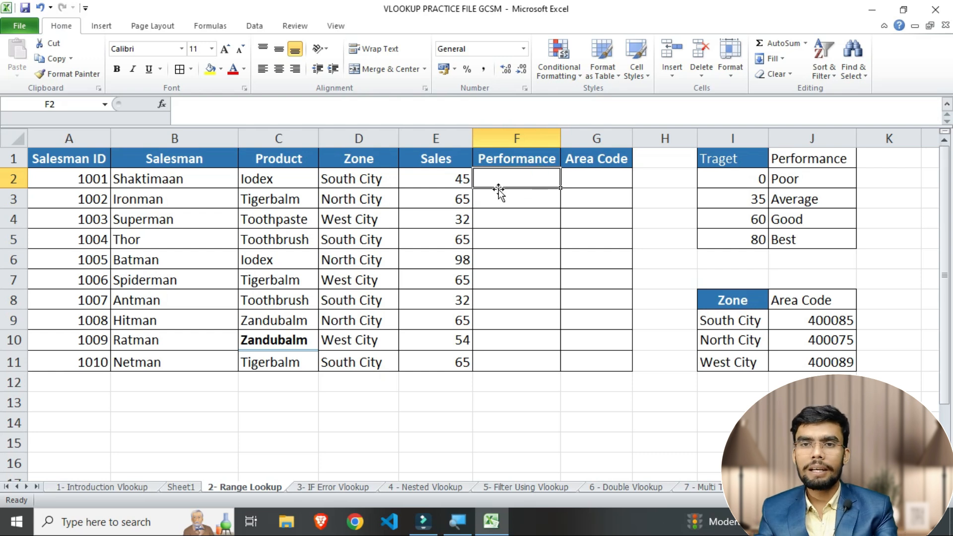
{"action": "type", "text": "=vl"}
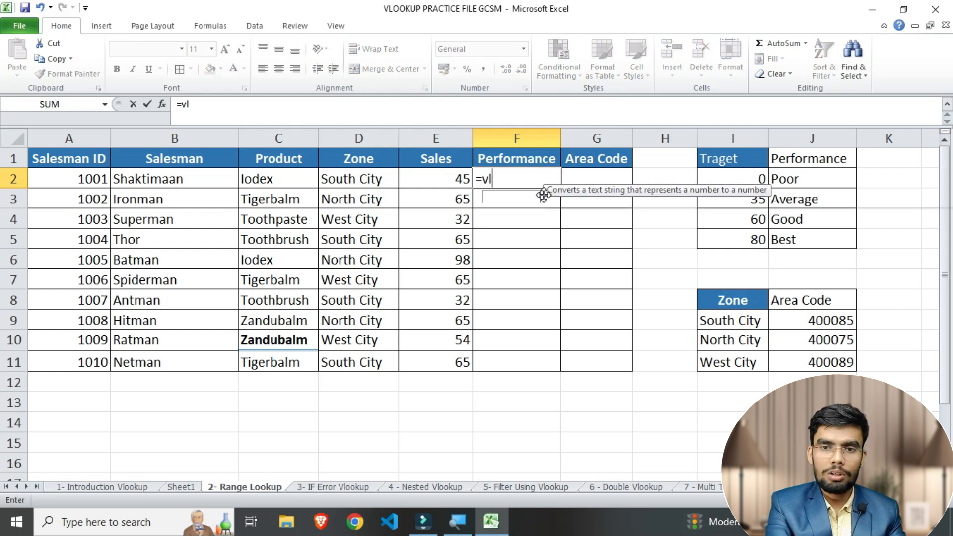
{"action": "key", "text": "Tab"}
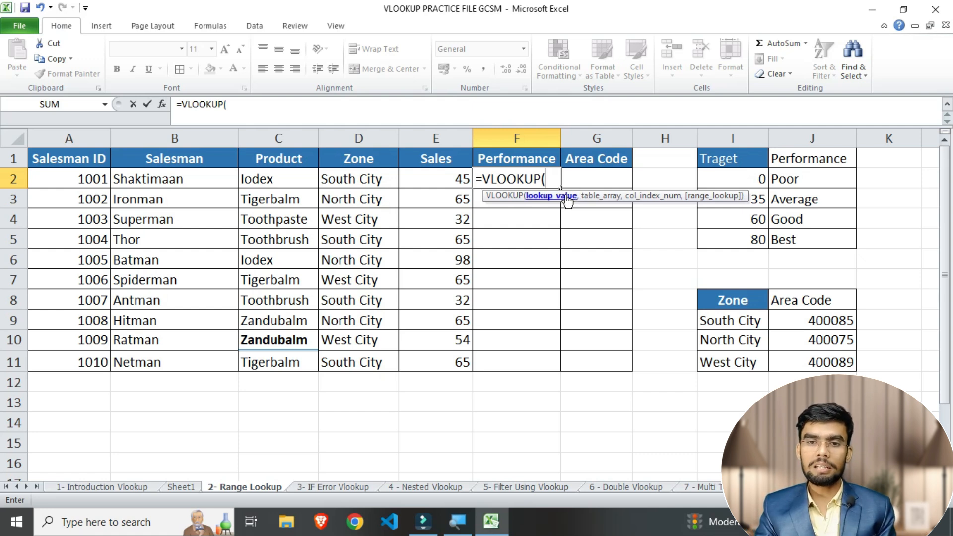
{"action": "left_click", "coordinate": [443, 176]}
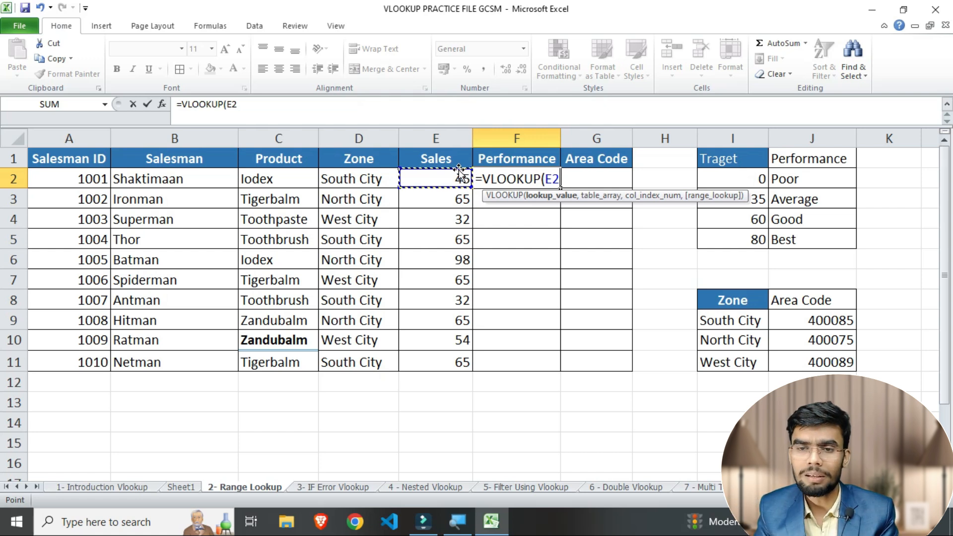
{"action": "type", "text": ","}
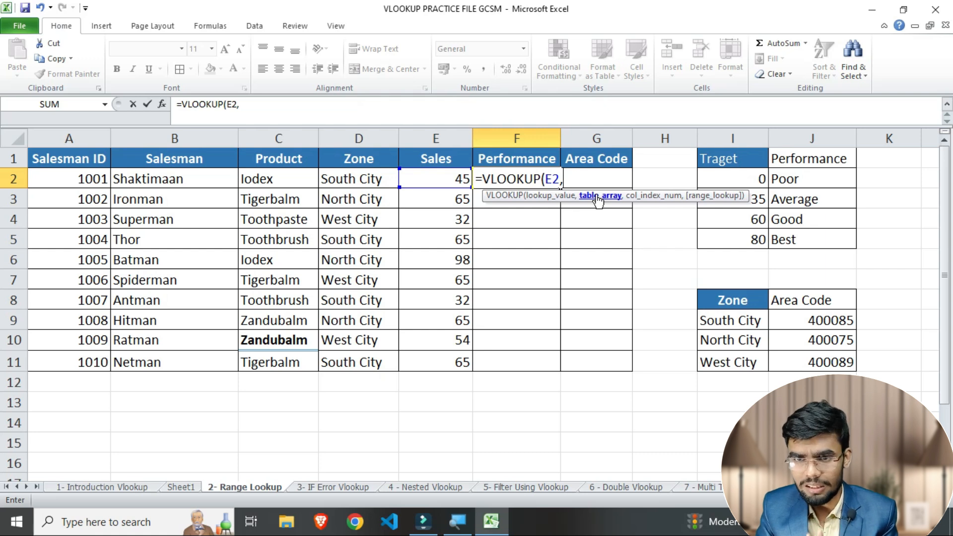
{"action": "left_click_drag", "start_coordinate": [714, 156], "coordinate": [824, 240]}
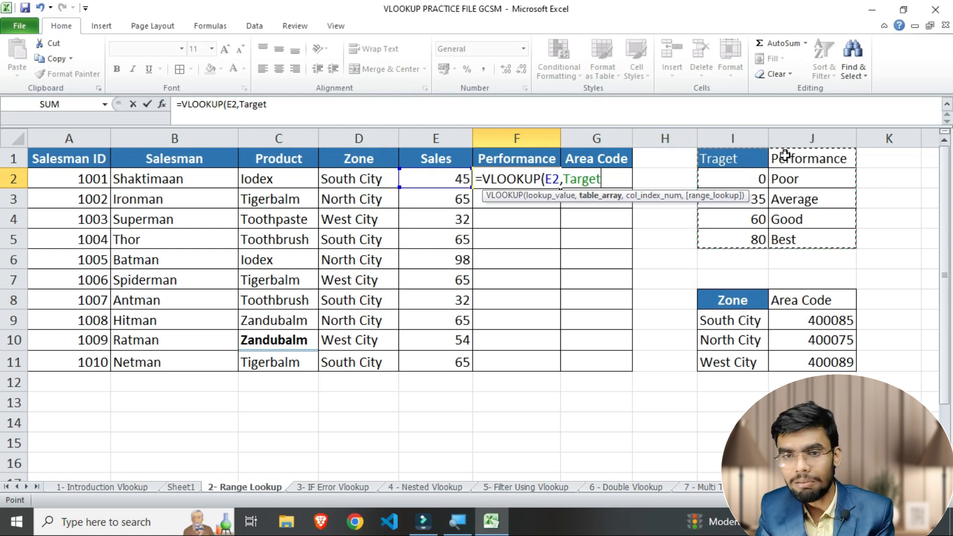
{"action": "key", "text": "BackSpace"}
{"action": "key", "text": "BackSpace"}
{"action": "key", "text": "BackSpace"}
{"action": "key", "text": "BackSpace"}
{"action": "key", "text": "BackSpace"}
{"action": "key", "text": "BackSpace"}
{"action": "key", "text": "BackSpace"}
{"action": "key", "text": "BackSpace"}
{"action": "key", "text": "BackSpace"}
{"action": "key", "text": "BackSpace"}
{"action": "key", "text": "BackSpace"}
{"action": "key", "text": "BackSpace"}
{"action": "key", "text": "BackSpace"}
{"action": "key", "text": "BackSpace"}
{"action": "key", "text": "BackSpace"}
{"action": "key", "text": "BackSpace"}
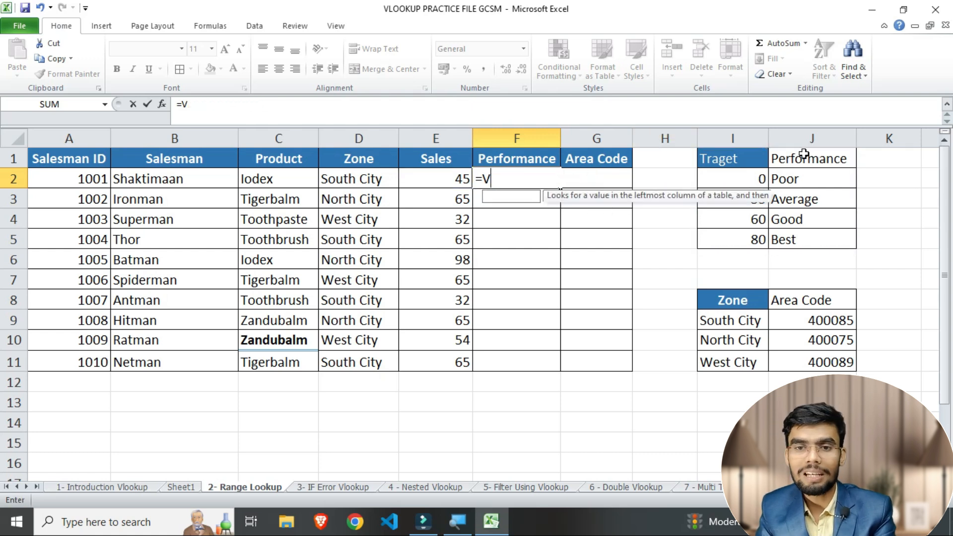
{"action": "key", "text": "Escape"}
Name the range I1:J4 keyboard and compare its name with the one assigned to the full lookup table I1:J5.
{"action": "left_click", "coordinate": [800, 216]}
{"action": "left_click_drag", "start_coordinate": [730, 156], "coordinate": [813, 243]}
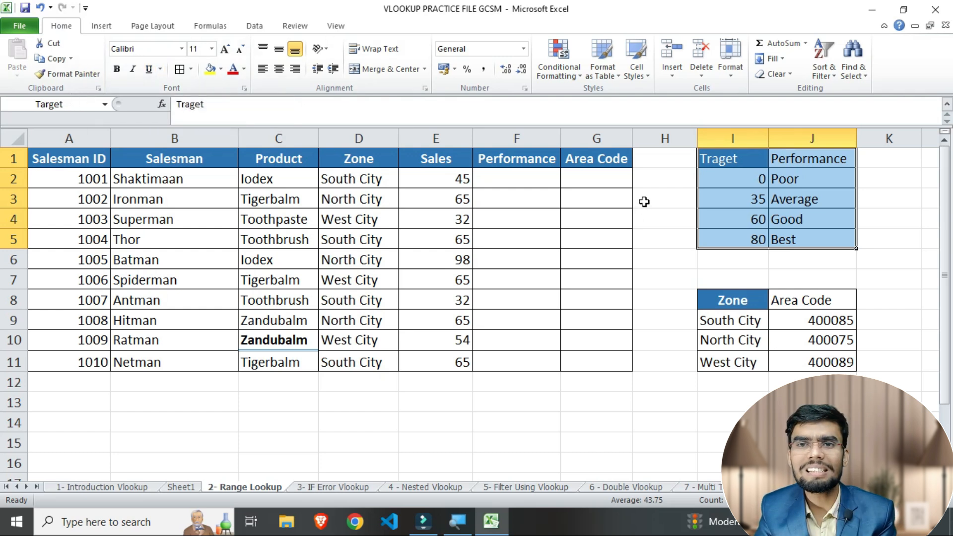
{"action": "left_click_drag", "start_coordinate": [722, 155], "coordinate": [796, 214]}
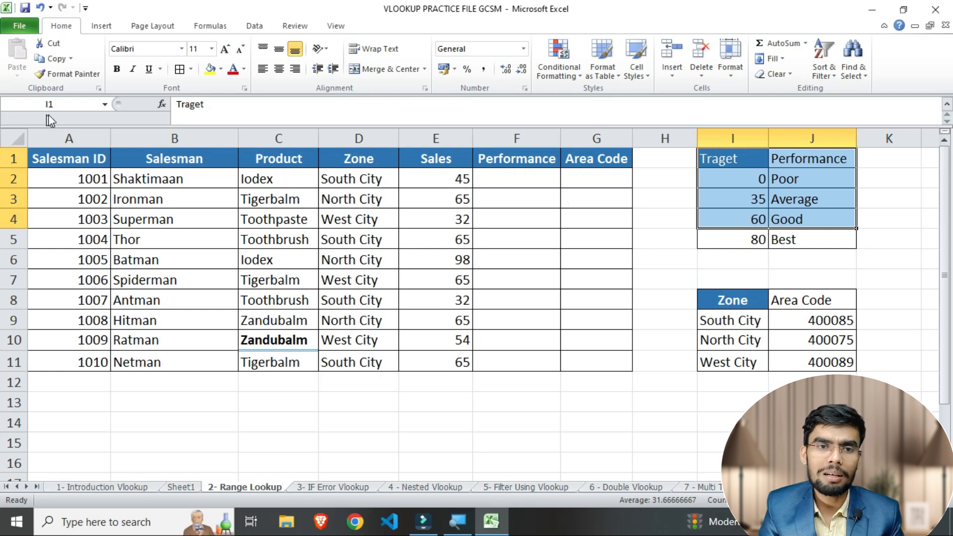
{"action": "left_click", "coordinate": [44, 105]}
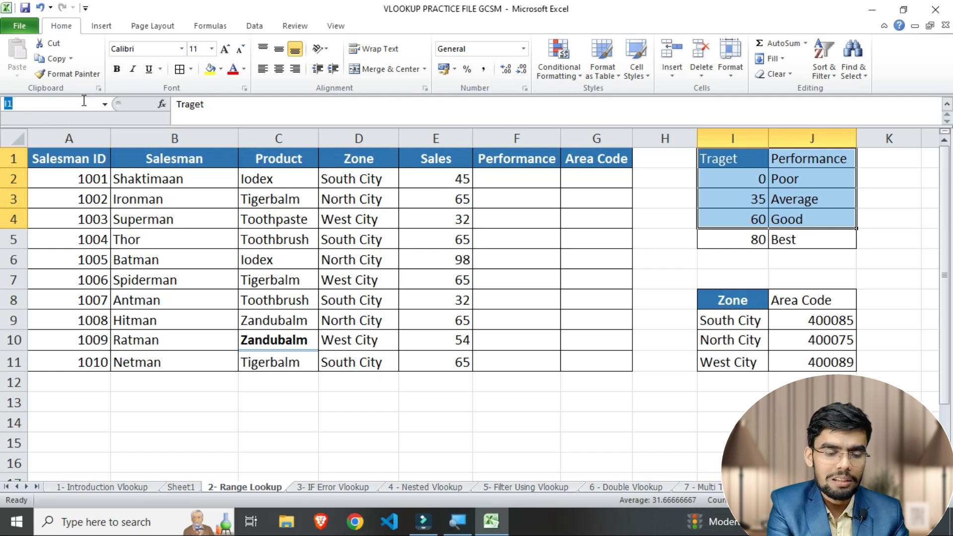
{"action": "left_click_drag", "start_coordinate": [724, 160], "coordinate": [790, 234]}
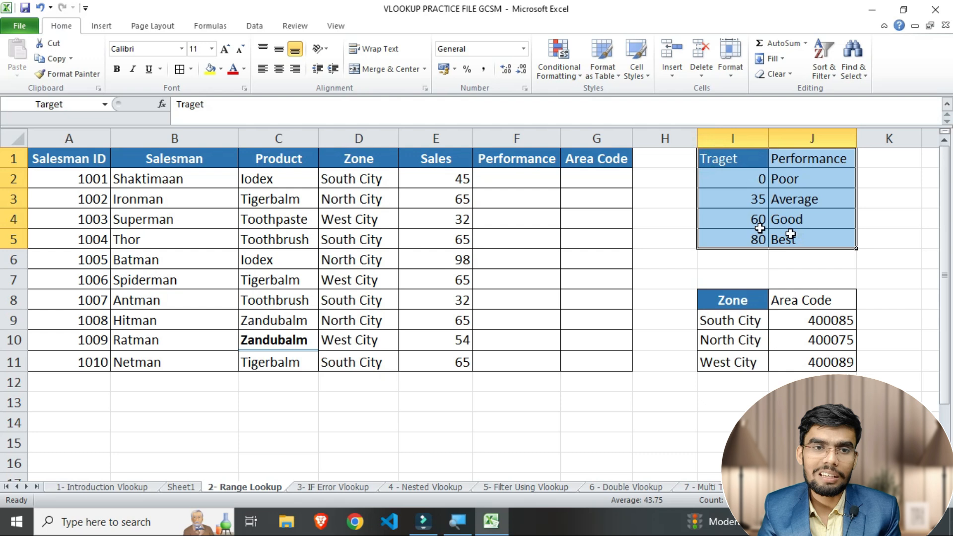
{"action": "left_click_drag", "start_coordinate": [712, 166], "coordinate": [810, 214]}
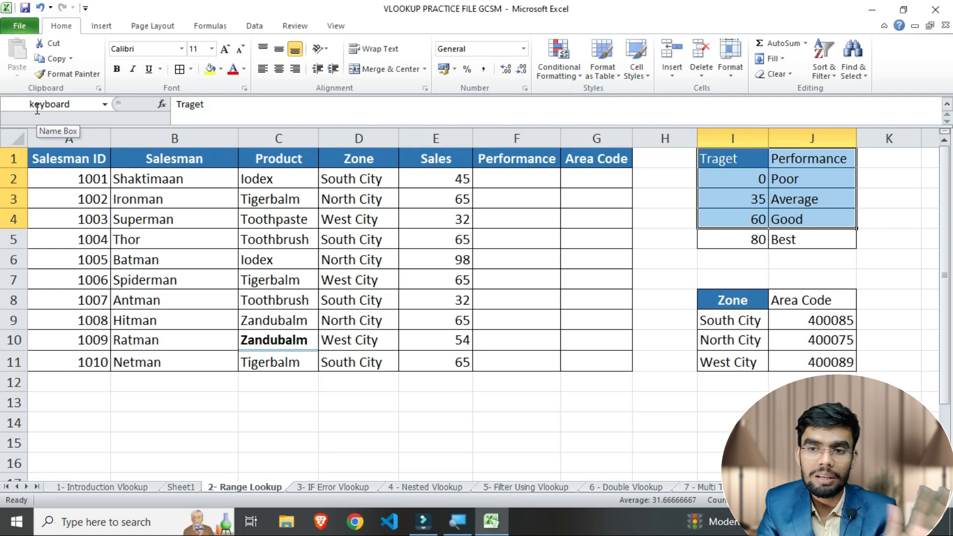
{"action": "left_click", "coordinate": [738, 159]}
{"action": "left_click_drag", "start_coordinate": [739, 160], "coordinate": [793, 198]}
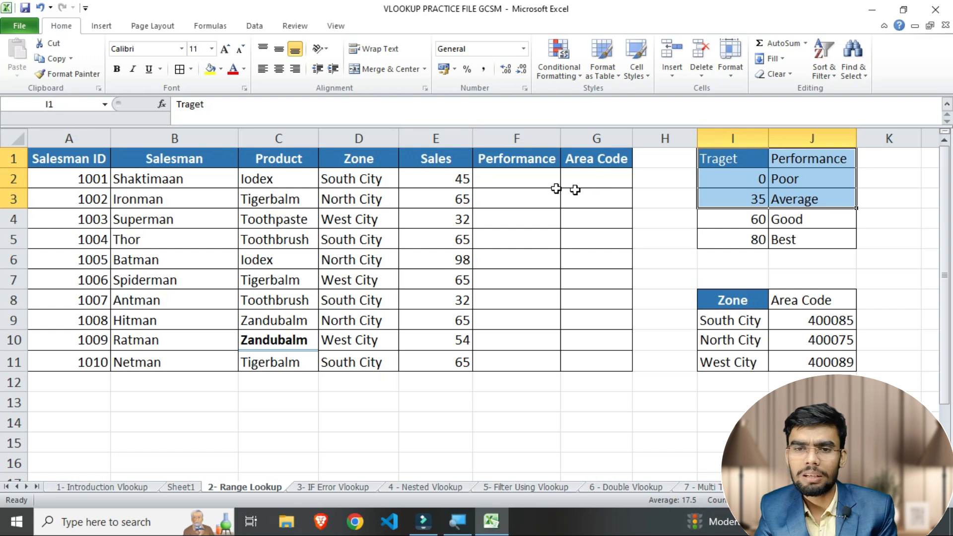
Enter the formula =VLOOKUP(E2,Target,2,0) in the first Performance cell, F2.
{"action": "left_click", "coordinate": [513, 180]}
{"action": "left_click", "coordinate": [513, 180]}
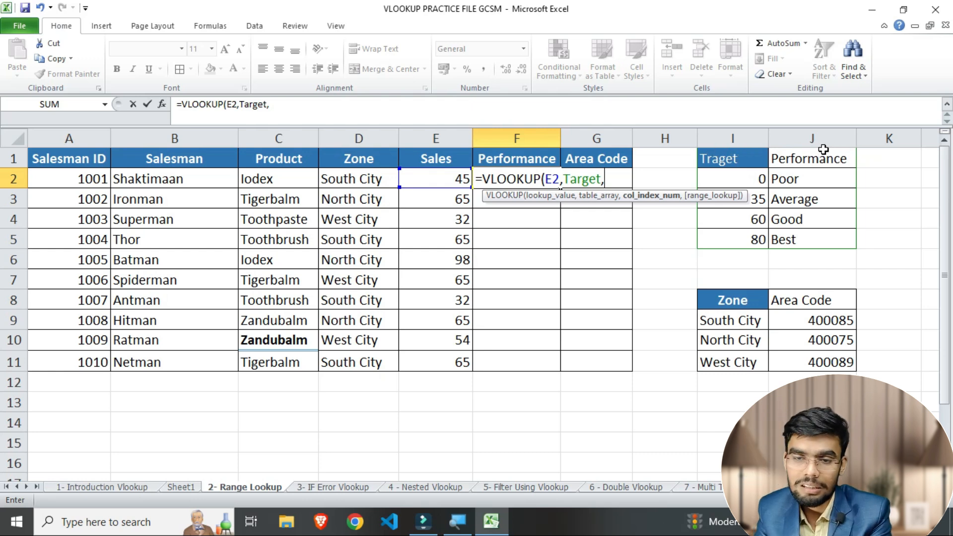
{"action": "type", "text": "2"}
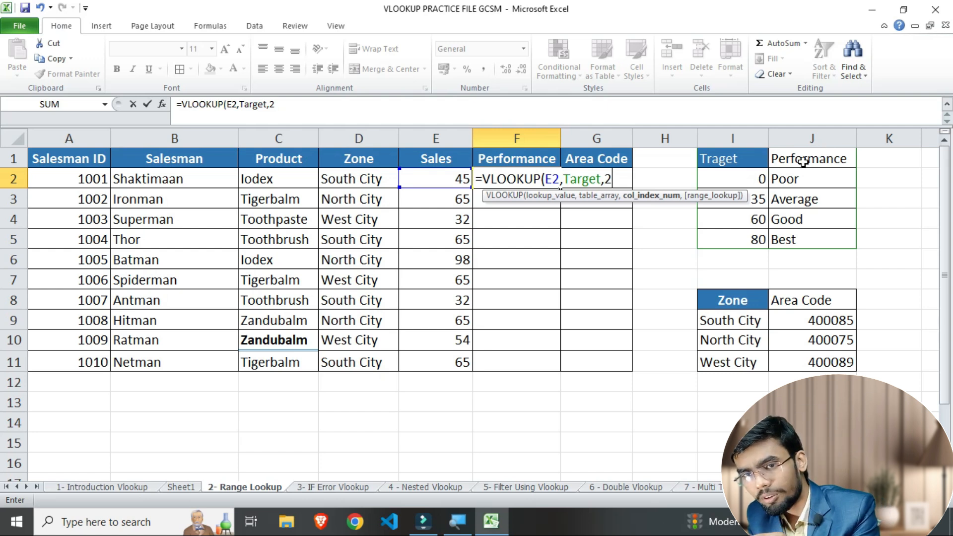
{"action": "type", "text": ","}
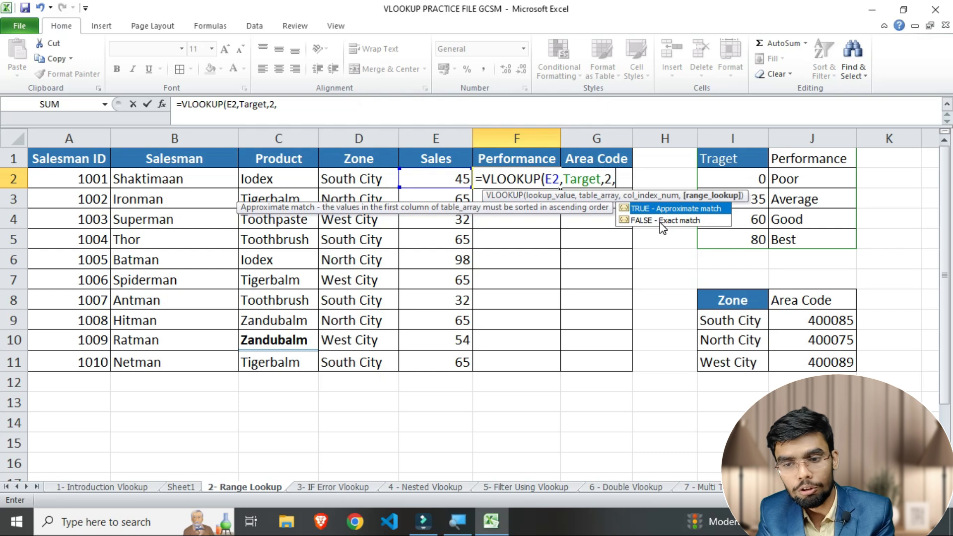
{"action": "type", "text": "0)"}
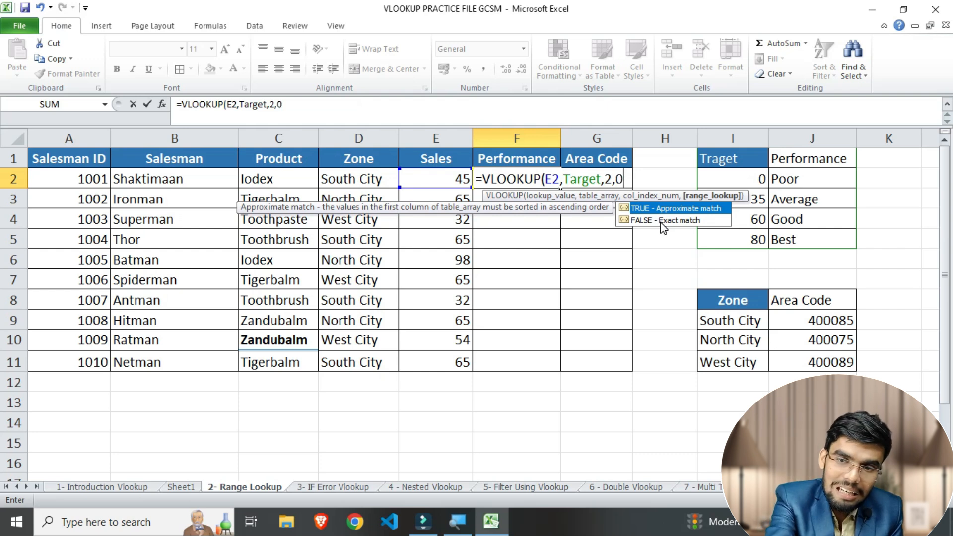
{"action": "key", "text": "Return"}
Set the range_lookup argument of the VLOOKUP formula in F2 to 1 for an approximate match.
{"action": "left_click", "coordinate": [507, 175]}
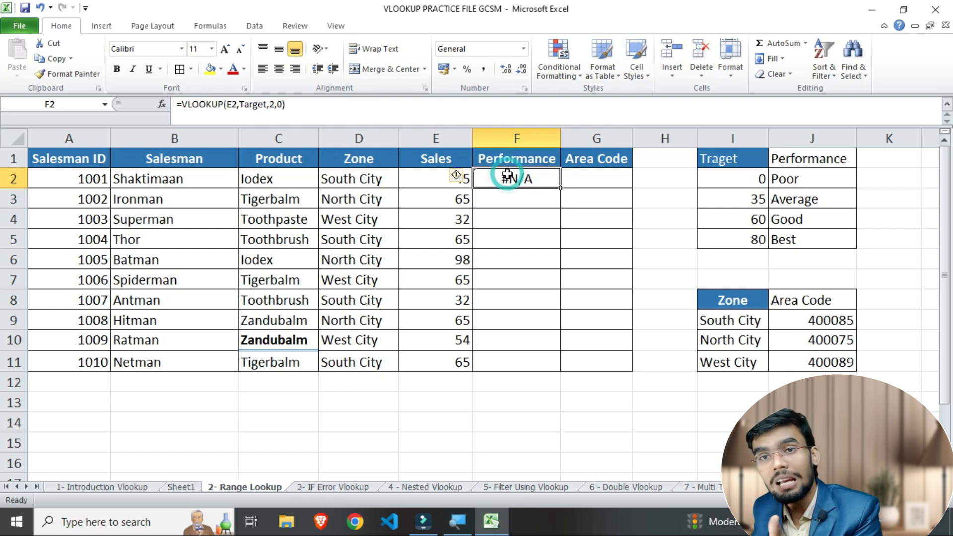
{"action": "left_click", "coordinate": [432, 171]}
{"action": "left_click_drag", "start_coordinate": [733, 158], "coordinate": [824, 245]}
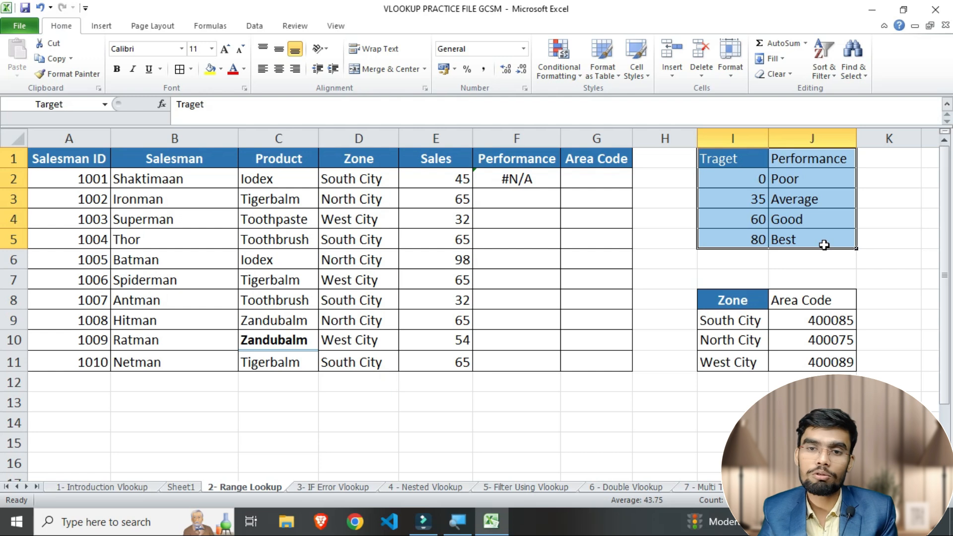
{"action": "left_click", "coordinate": [518, 177]}
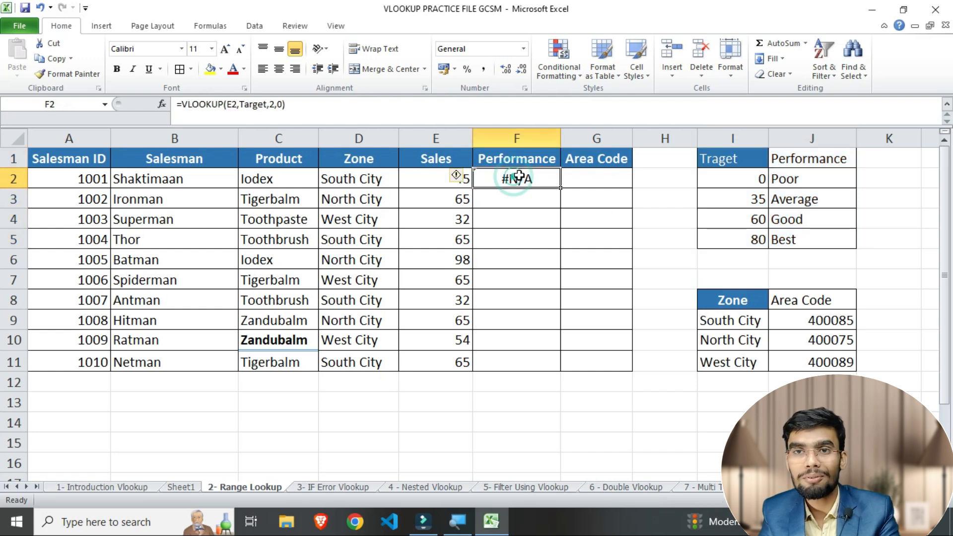
{"action": "double_click", "coordinate": [519, 177]}
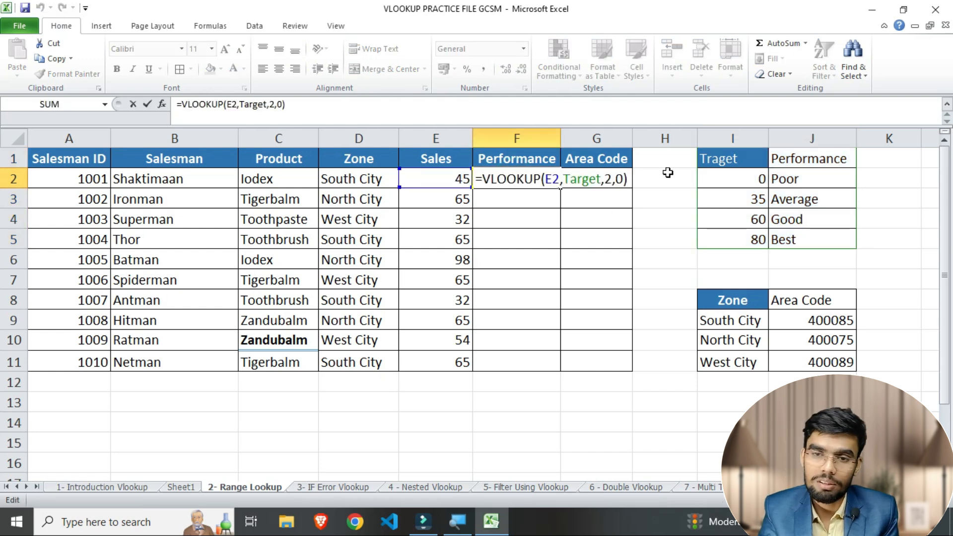
{"action": "left_click", "coordinate": [623, 179]}
{"action": "key", "text": "BackSpace"}
{"action": "type", "text": "1"}
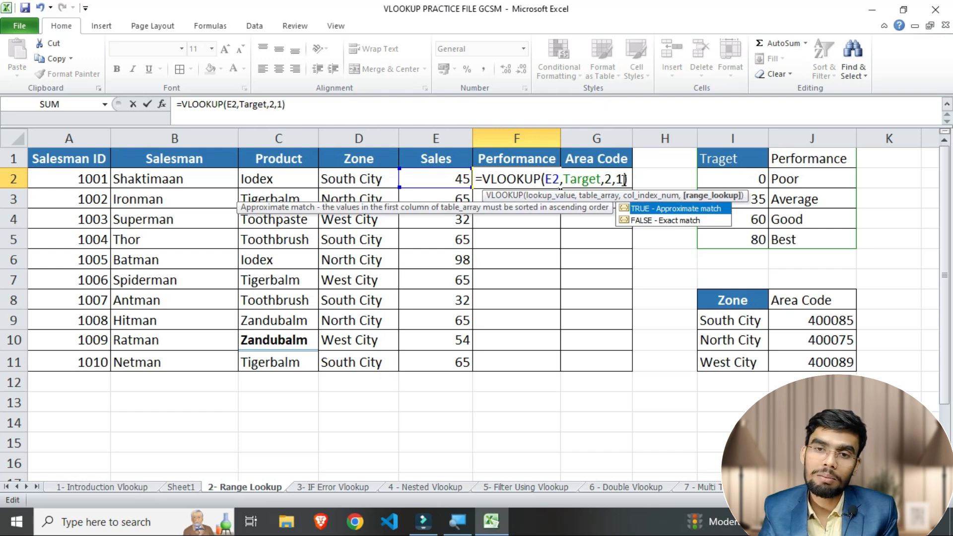
{"action": "key", "text": "Return"}
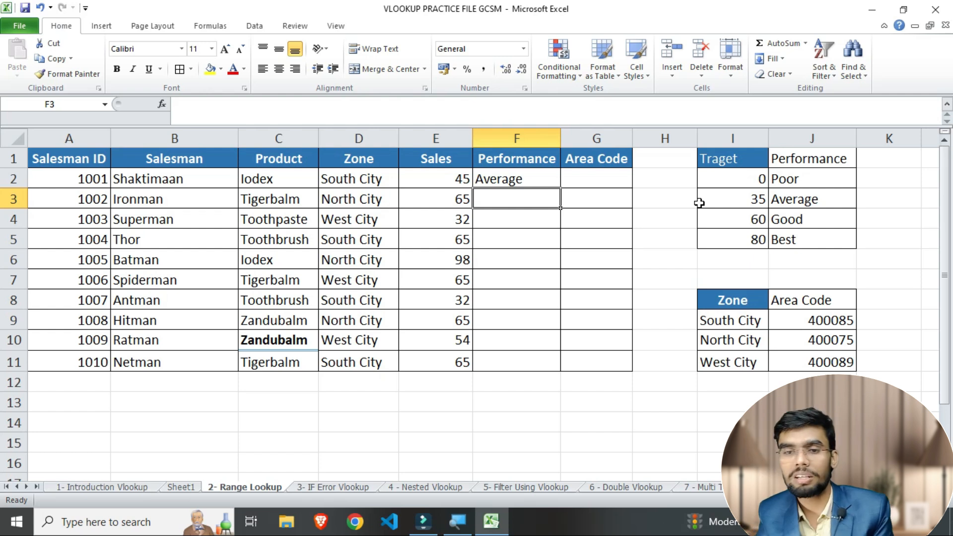
Examine the VLOOKUP formula in F2 and the sales figures in E2:E6 that determine the performance ratings.
{"action": "left_click", "coordinate": [541, 178]}
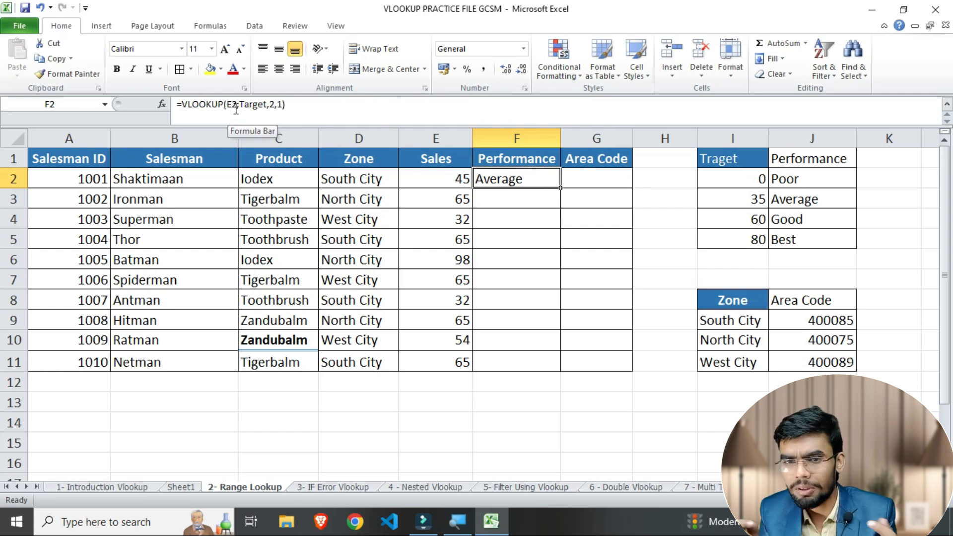
{"action": "left_click", "coordinate": [533, 202]}
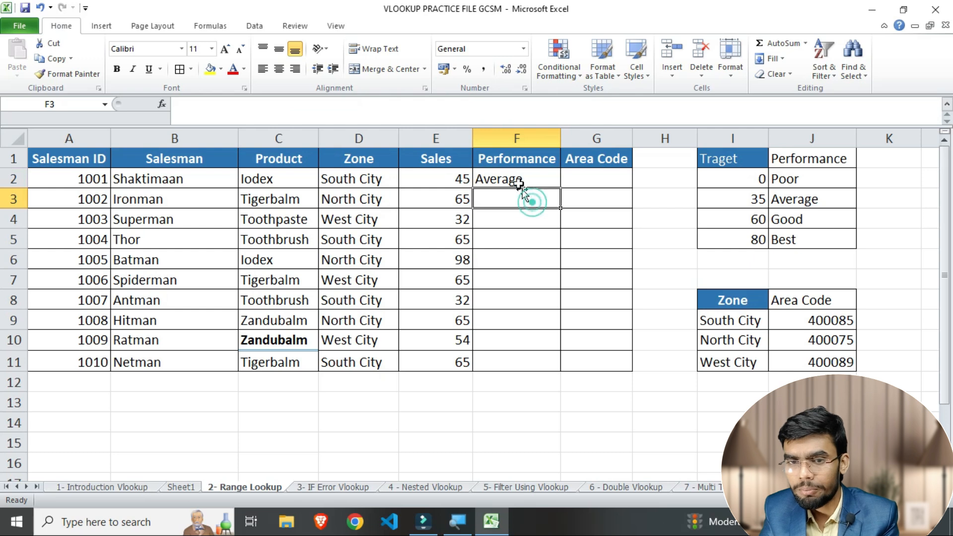
{"action": "left_click", "coordinate": [522, 181]}
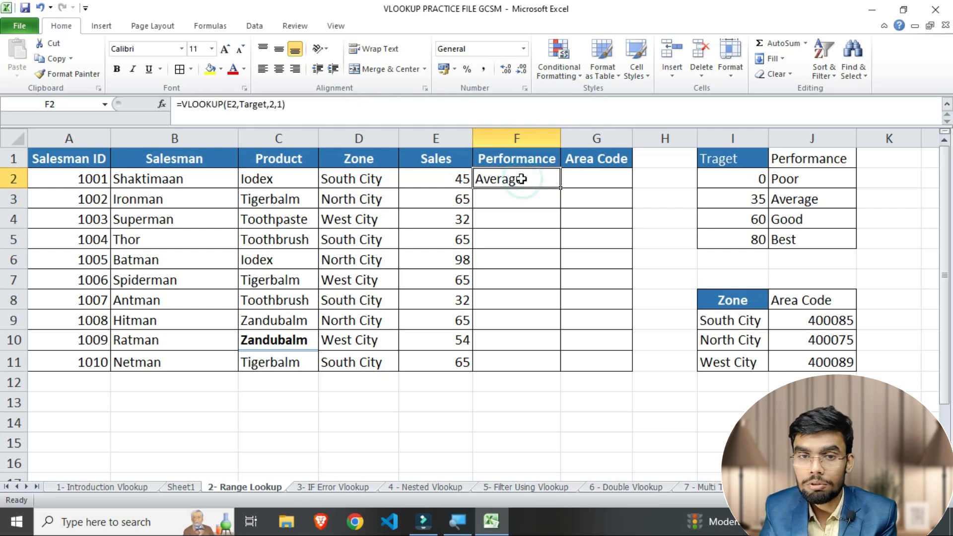
{"action": "key", "text": "Down"}
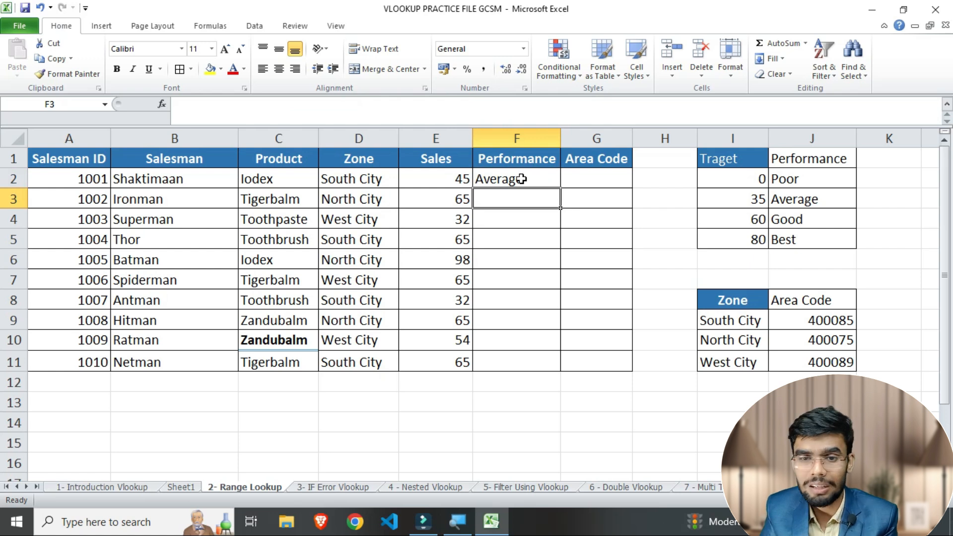
{"action": "left_click", "coordinate": [449, 177]}
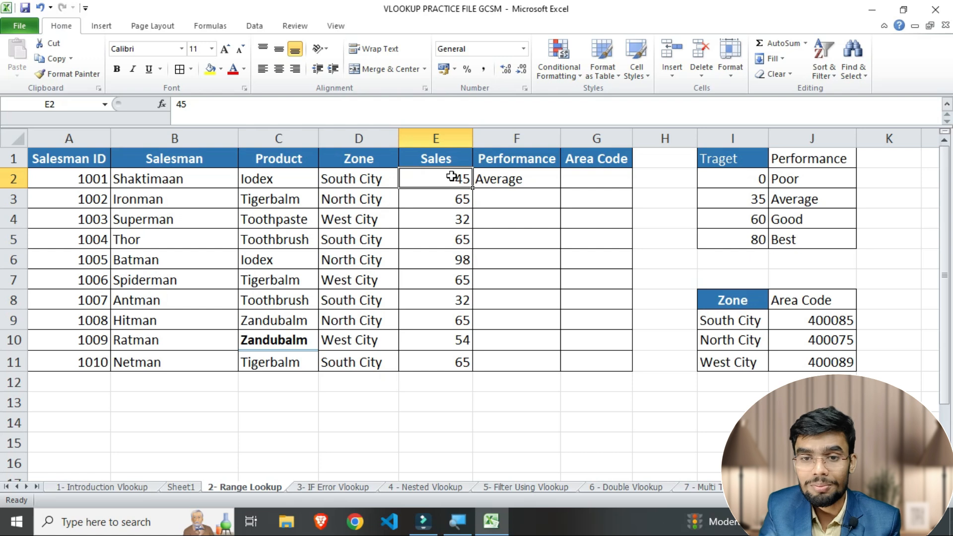
{"action": "key", "text": "Down"}
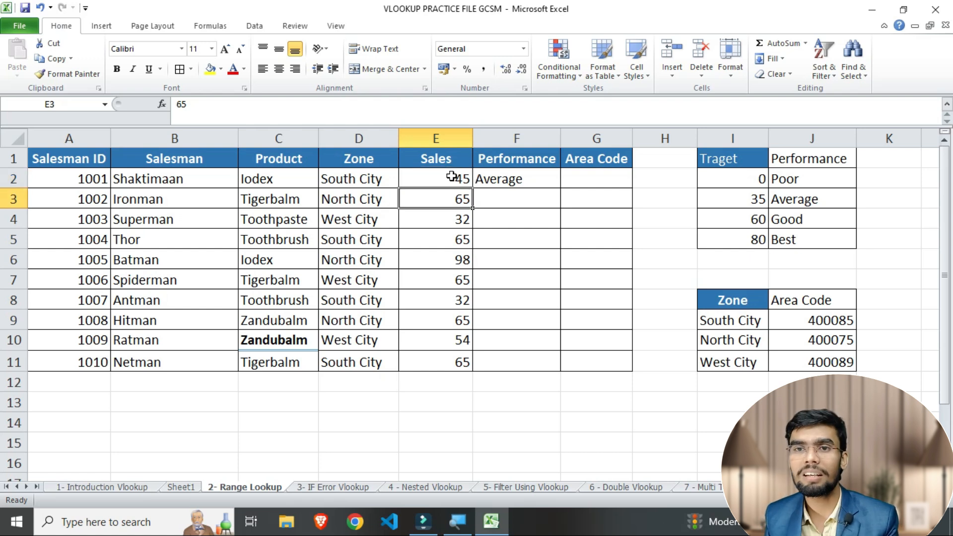
{"action": "key", "text": "Down"}
{"action": "key", "text": "Down"}
{"action": "key", "text": "Down"}
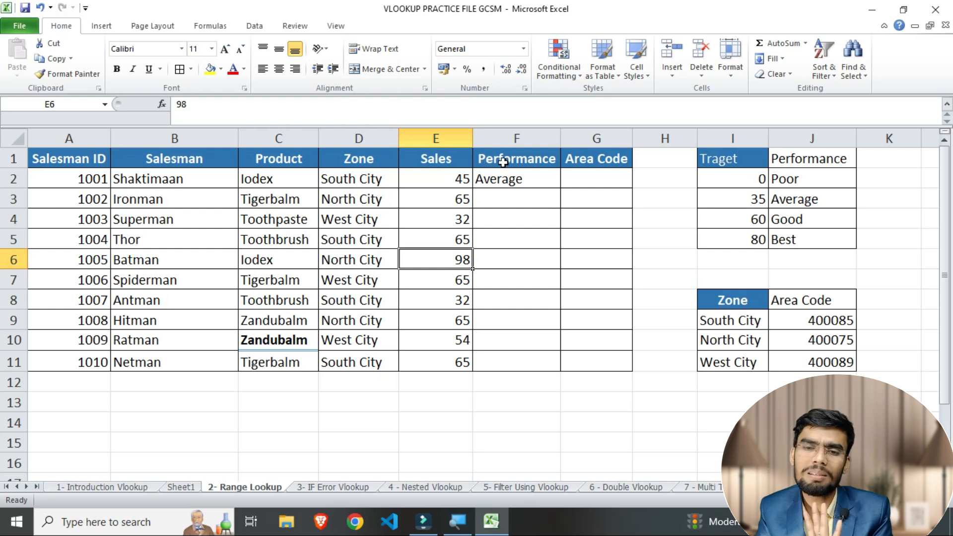
Fill the Performance formula from F2 down to F11 and check the copied formulas in F2:F5.
{"action": "left_click", "coordinate": [517, 180]}
{"action": "left_click_drag", "start_coordinate": [561, 187], "coordinate": [564, 371]}
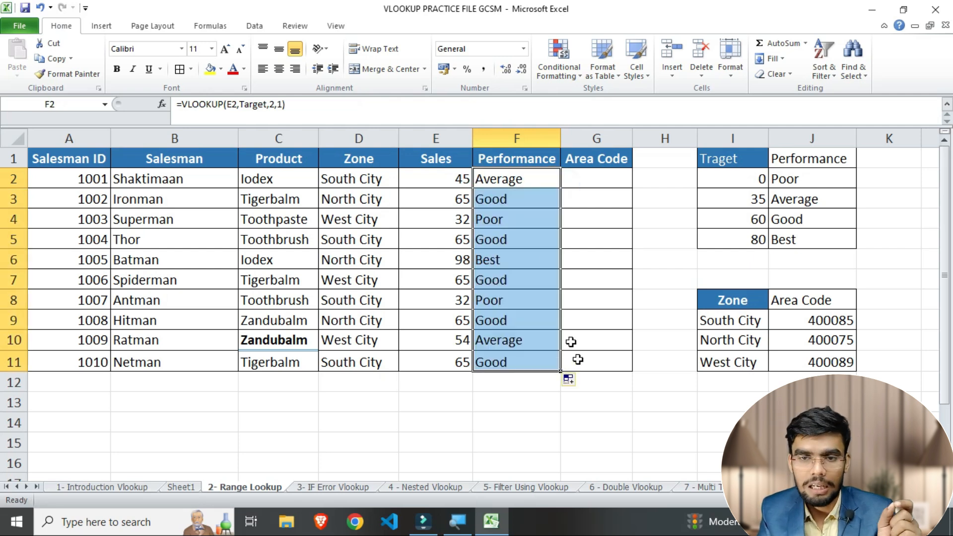
{"action": "left_click", "coordinate": [513, 180]}
{"action": "left_click", "coordinate": [511, 196]}
{"action": "left_click", "coordinate": [513, 215]}
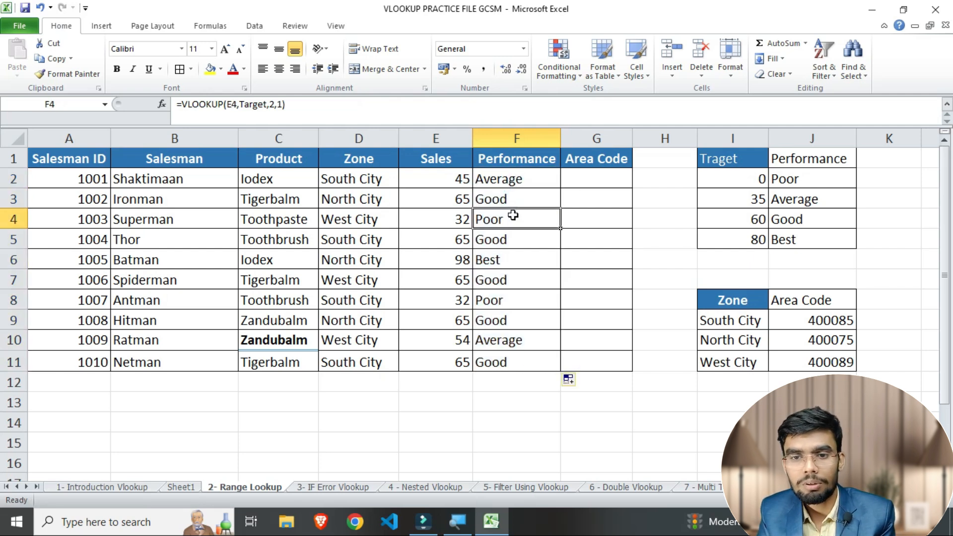
{"action": "left_click", "coordinate": [518, 242]}
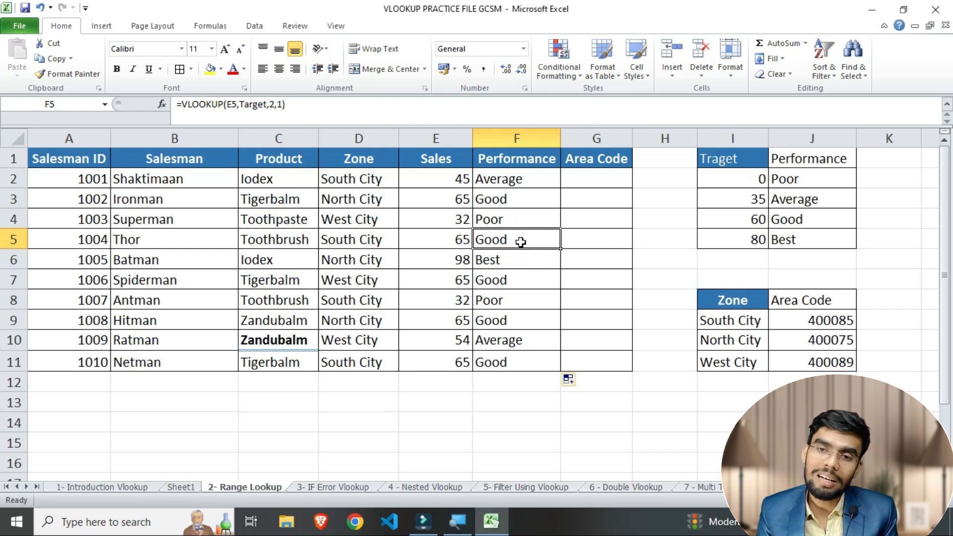
Enter the exact-match formula =VLOOKUP(D2,Zone,2,0) in the first Area Code cell, G2, using the named Zone table as the lookup range.
{"action": "left_click", "coordinate": [580, 176]}
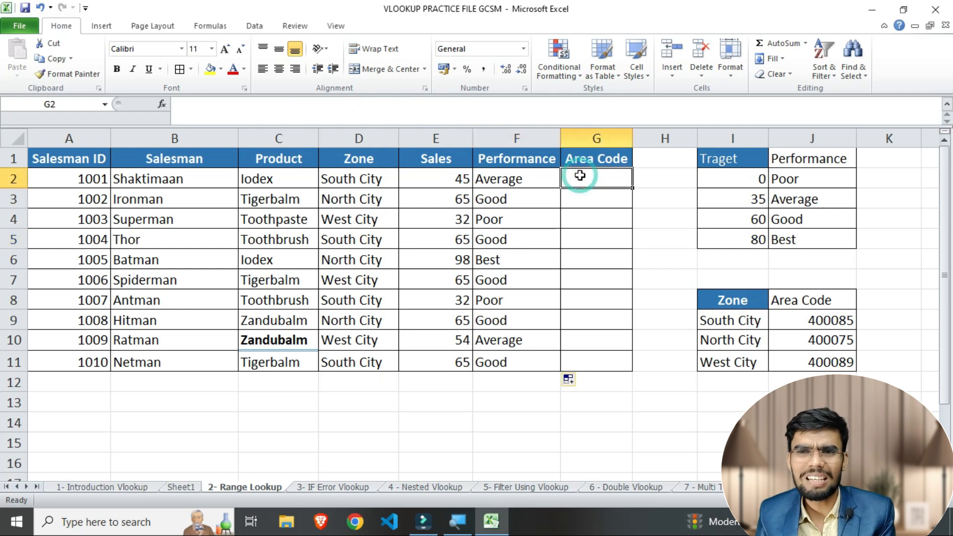
{"action": "type", "text": "=vloo"}
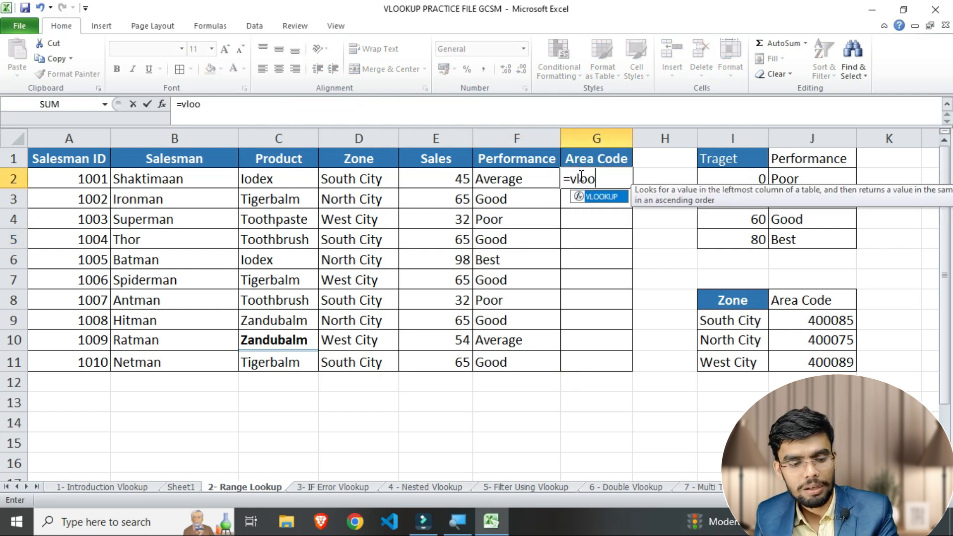
{"action": "key", "text": "Tab"}
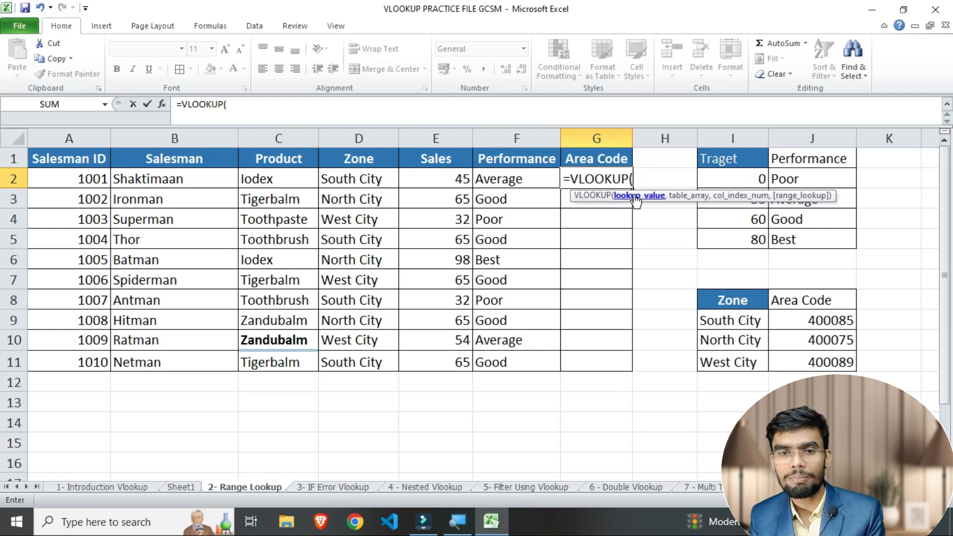
{"action": "left_click", "coordinate": [365, 180]}
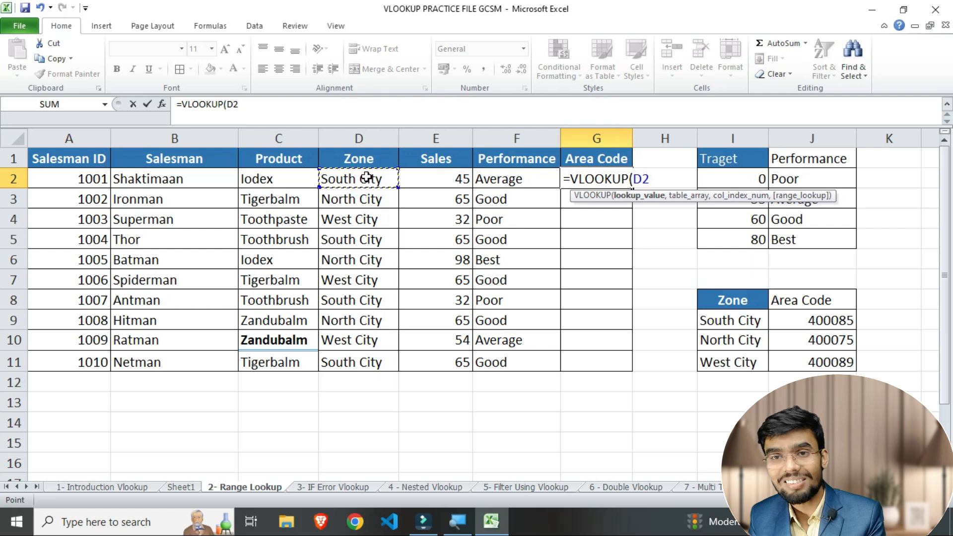
{"action": "type", "text": ","}
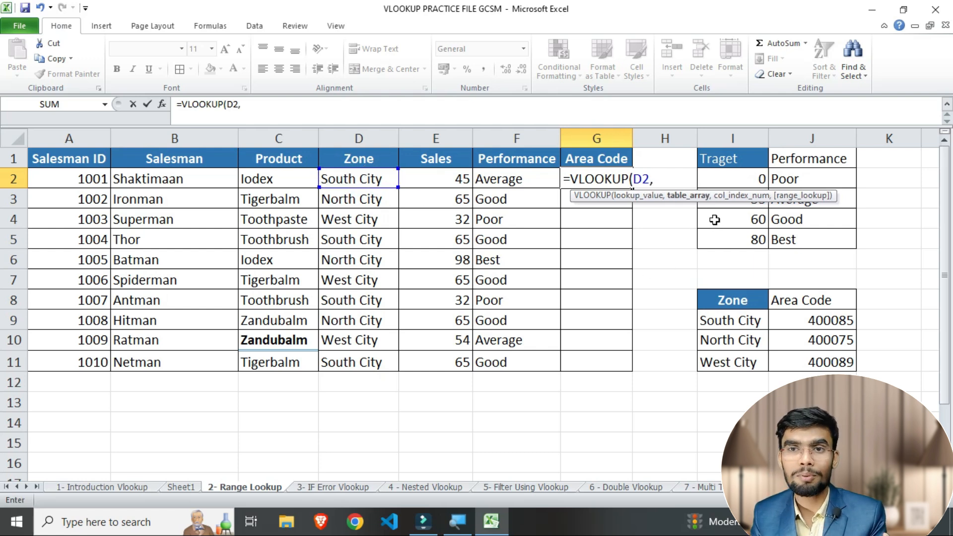
{"action": "left_click_drag", "start_coordinate": [702, 297], "coordinate": [819, 366]}
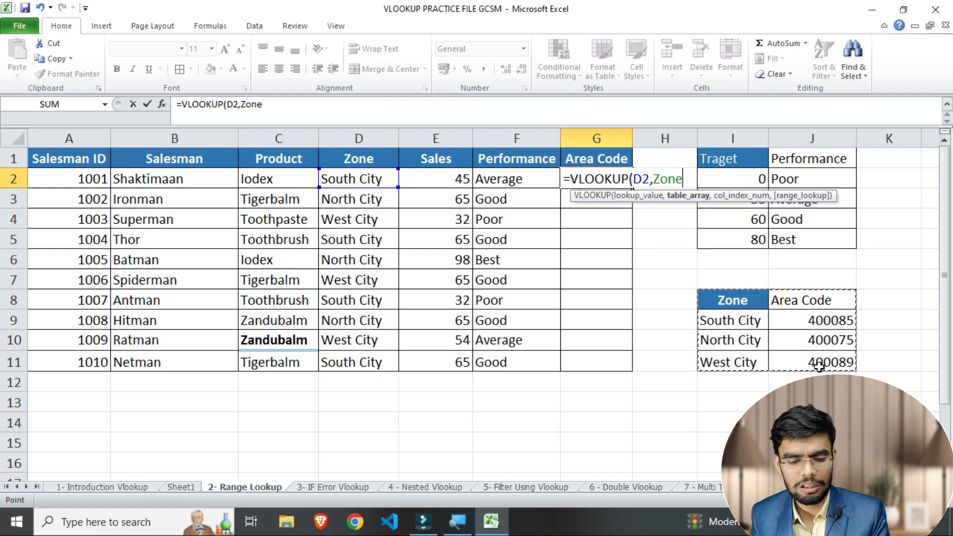
{"action": "type", "text": ","}
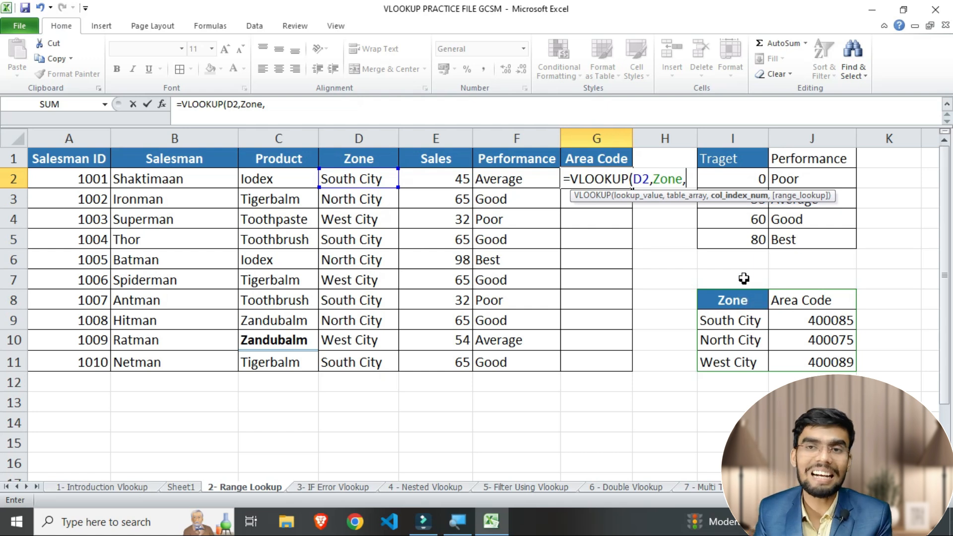
{"action": "type", "text": "2"}
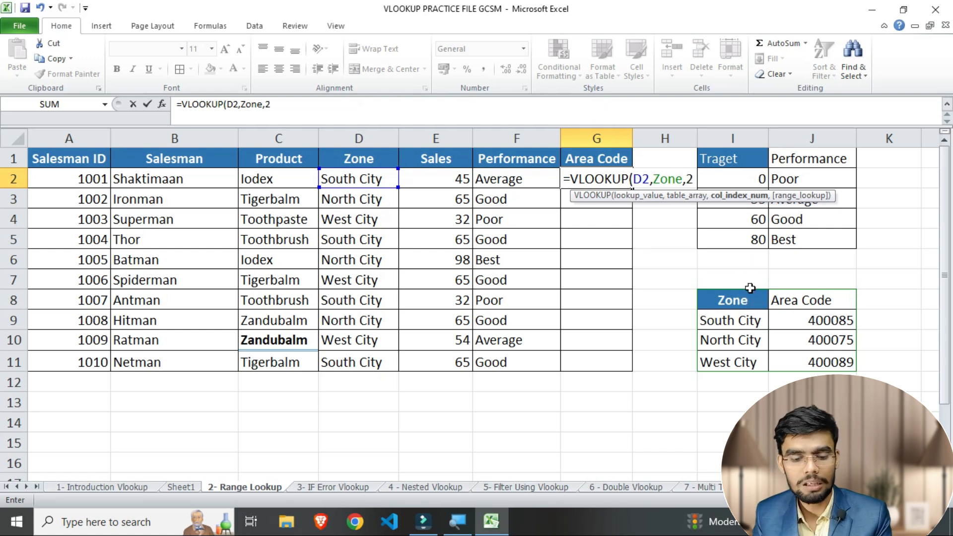
{"action": "type", "text": ","}
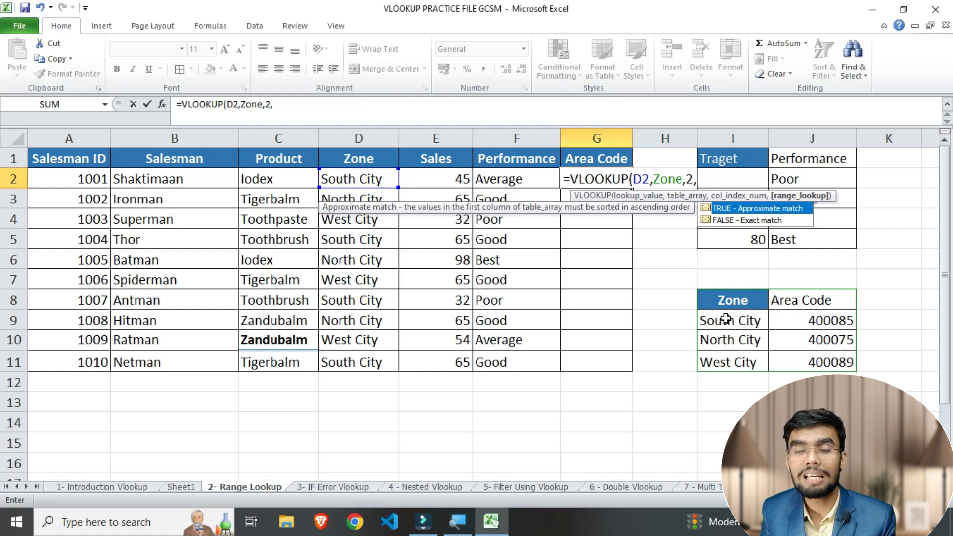
{"action": "type", "text": "0)"}
{"action": "key", "text": "Return"}
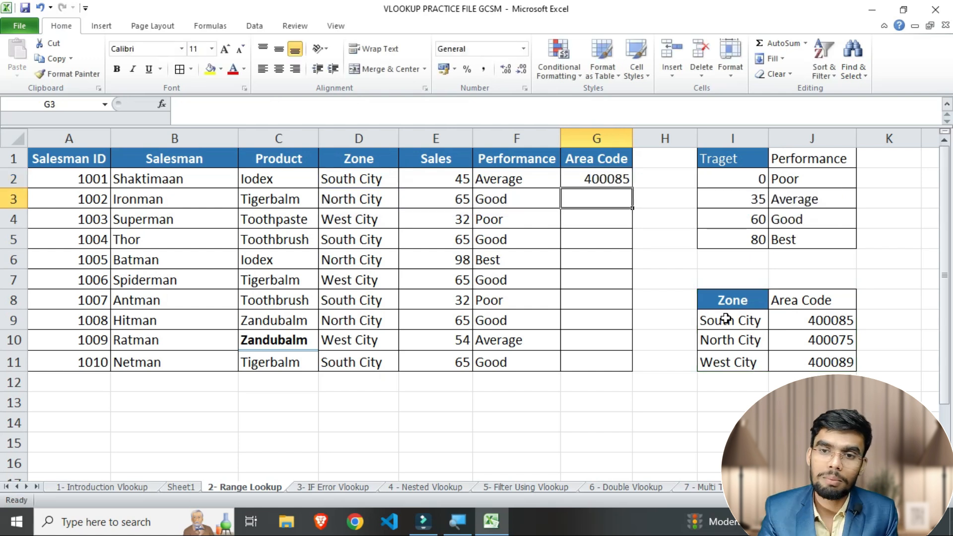
Fill the Area Code formula from G2 down to G11.
{"action": "left_click", "coordinate": [602, 181]}
{"action": "left_click_drag", "start_coordinate": [631, 188], "coordinate": [628, 364]}
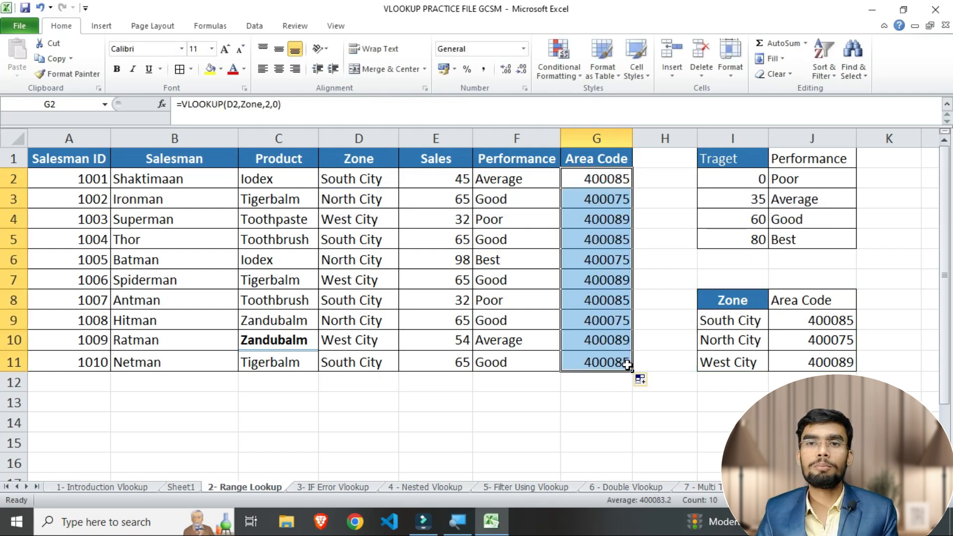